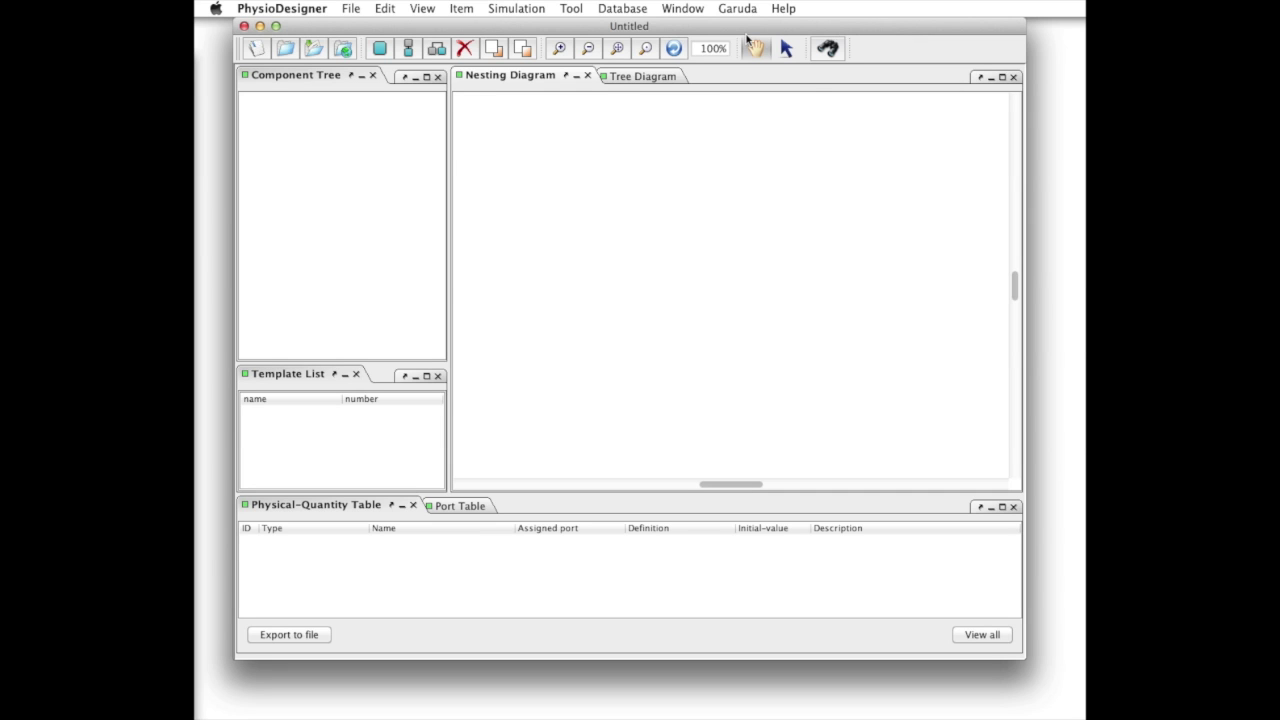
Step: Add a module named damping_oscillation and move its box toward the diagram centre
click(381, 50)
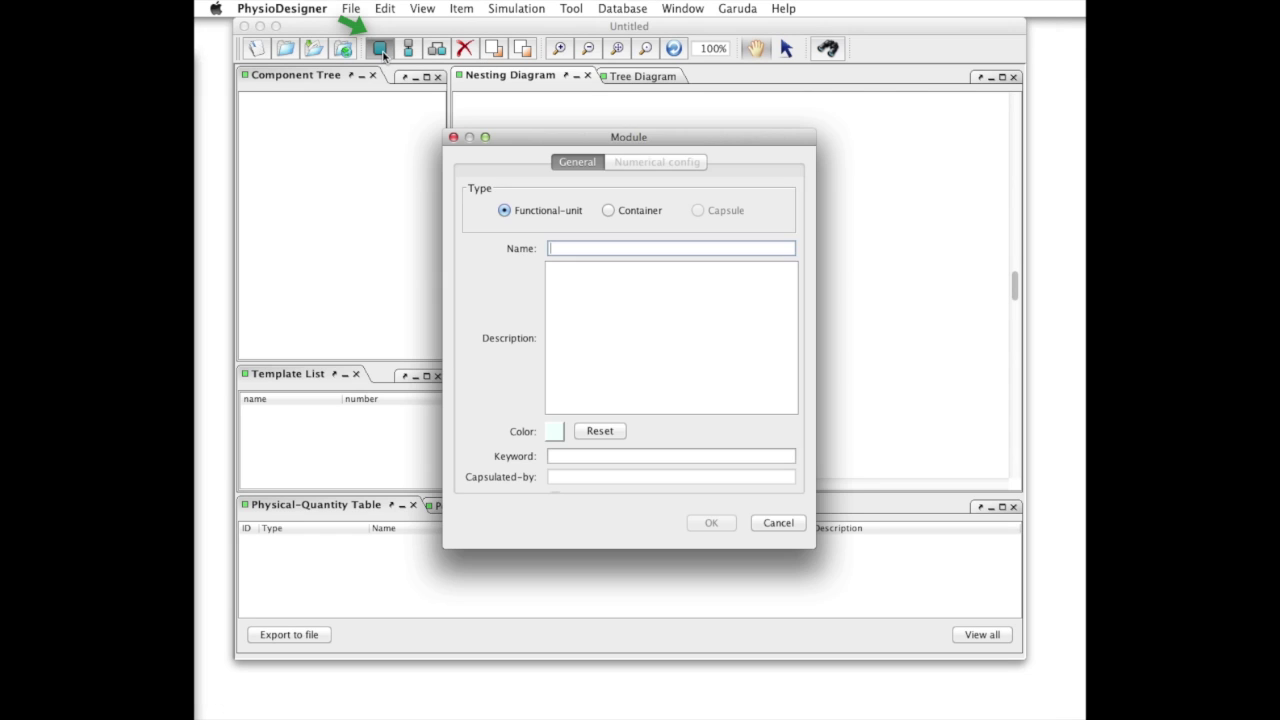
text(dampi)
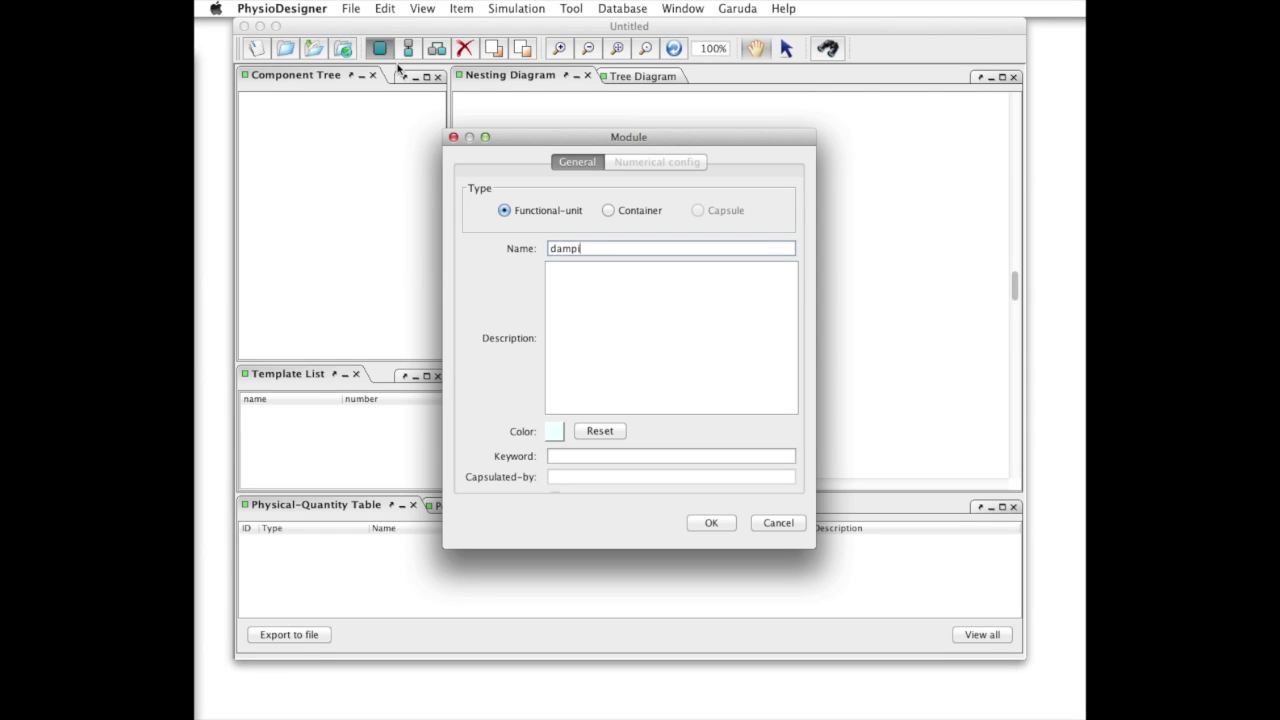
text(ng_oscillation)
click(728, 523)
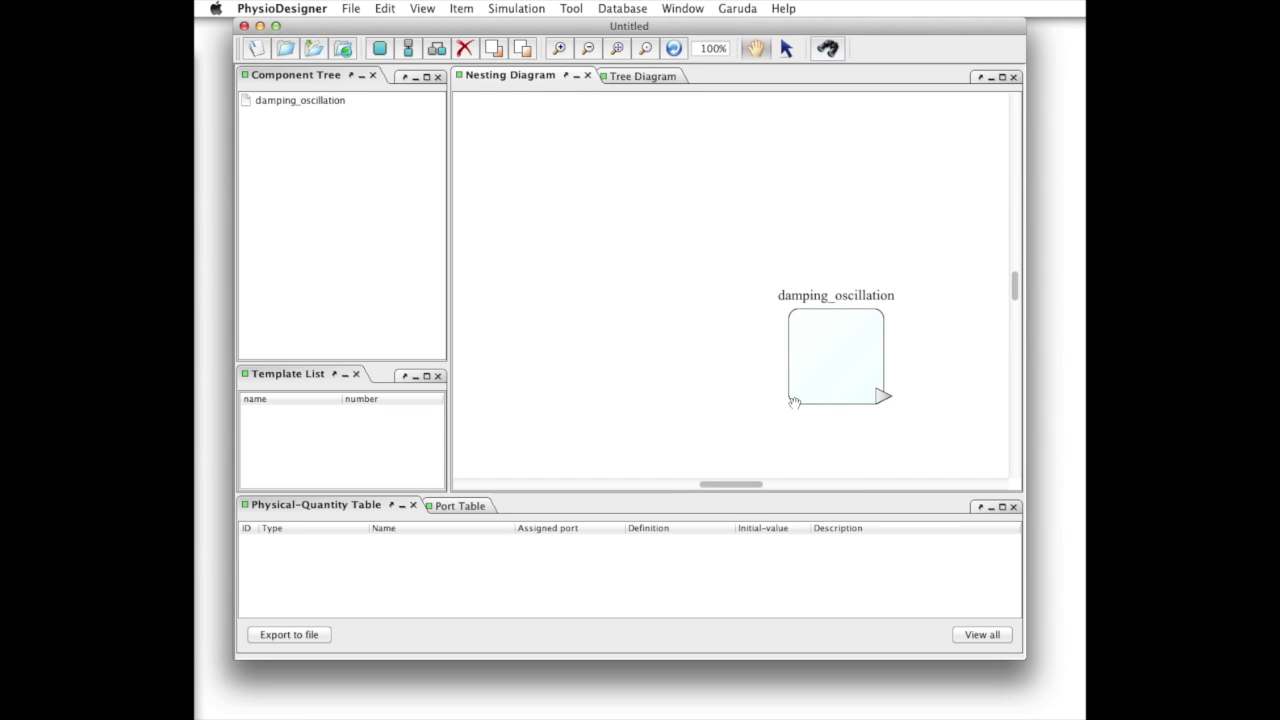
click(818, 383)
drag(818, 383, 698, 304)
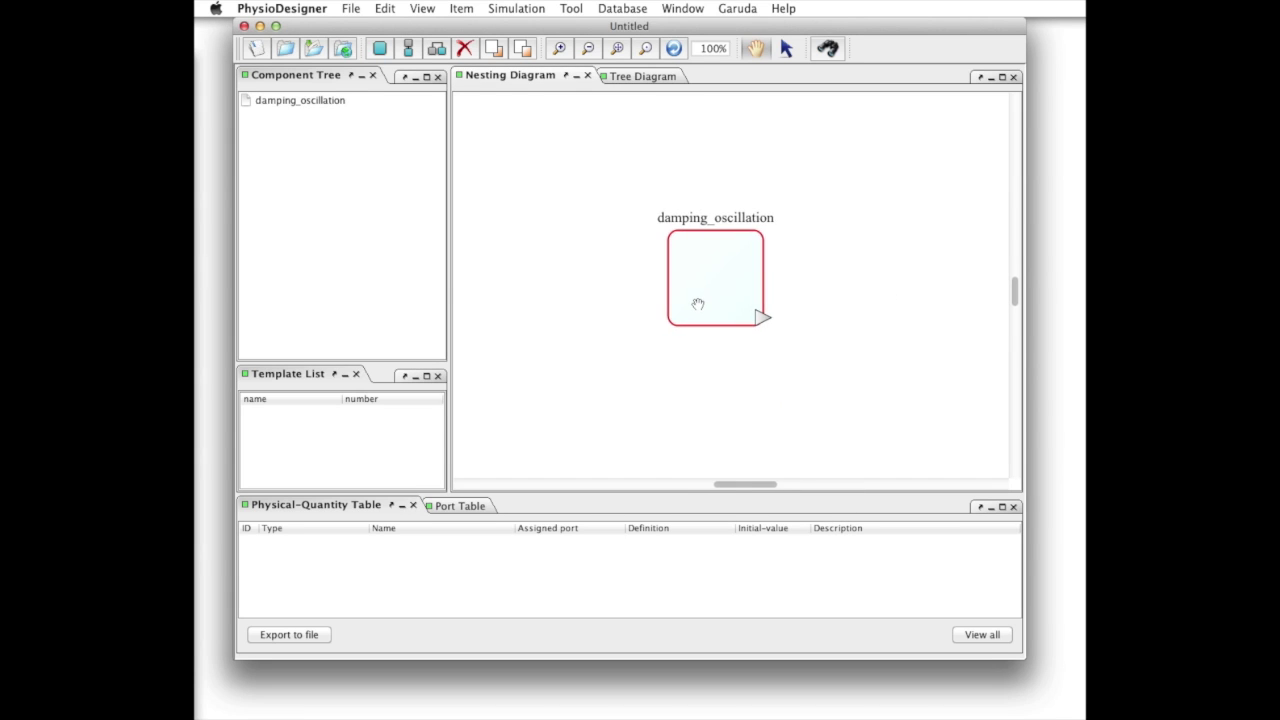
right_click(698, 306)
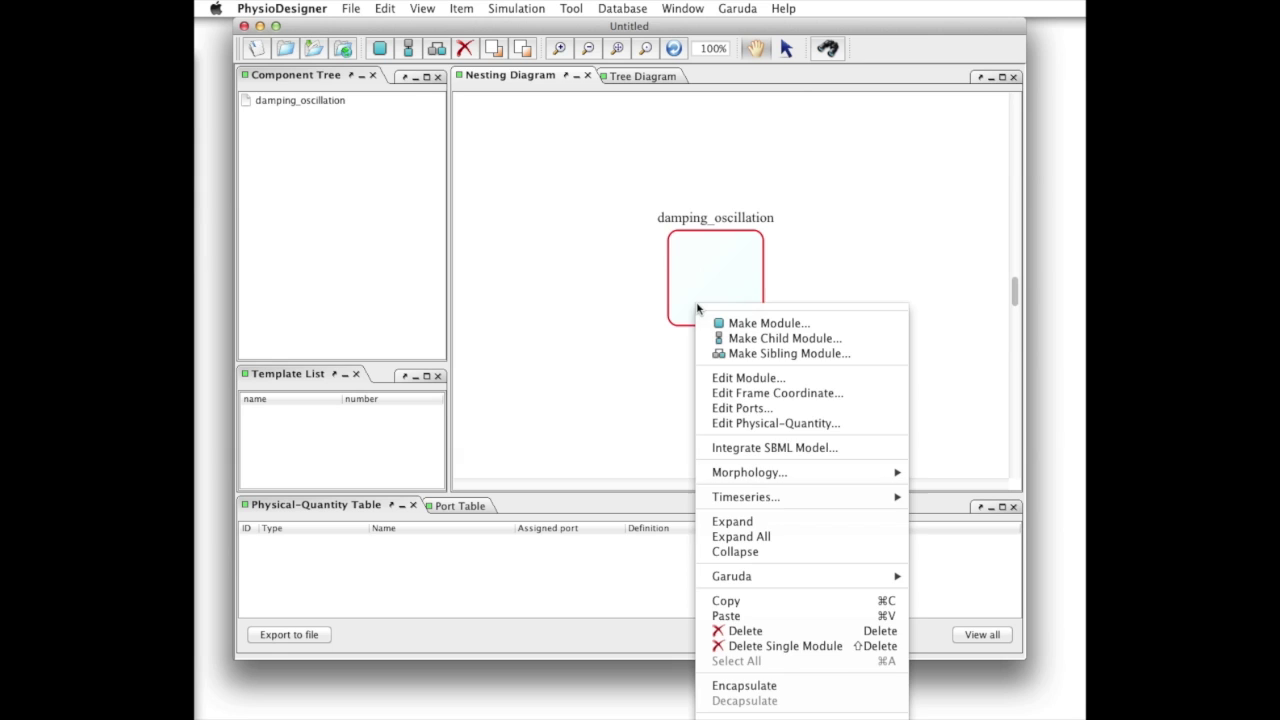
Step: Create a new physical quantity of type State named x
click(730, 425)
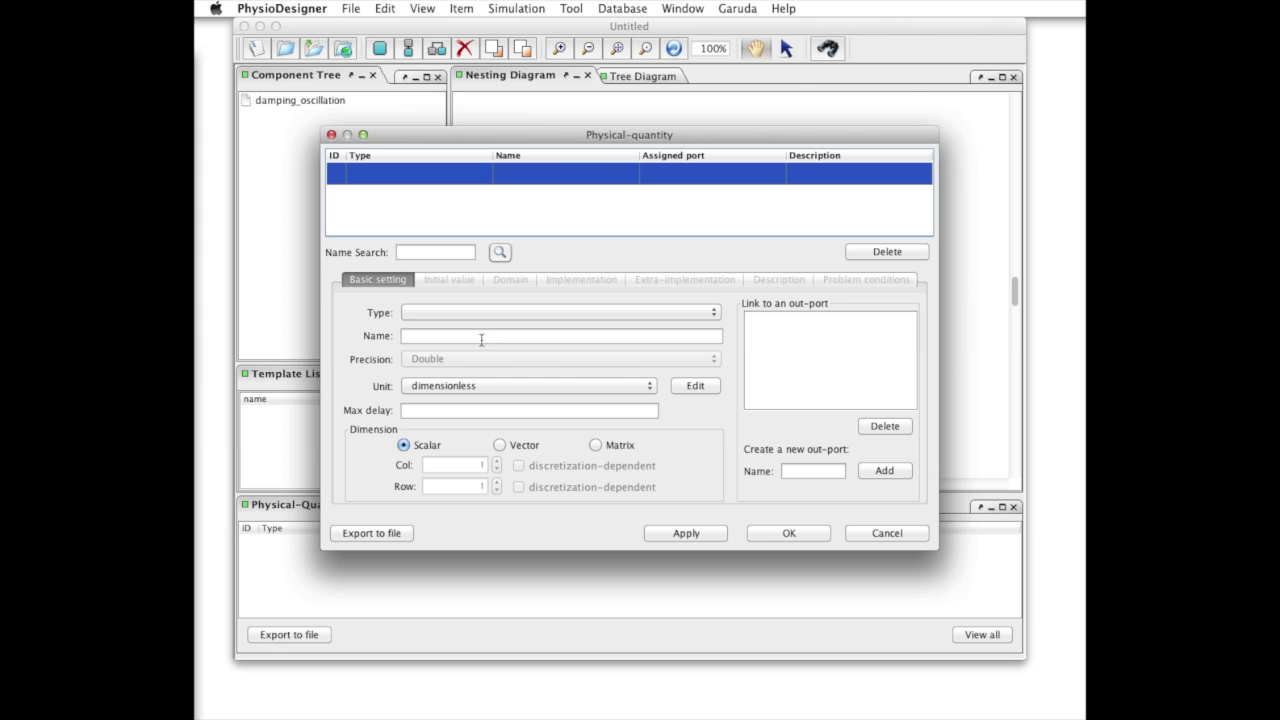
click(450, 318)
click(452, 325)
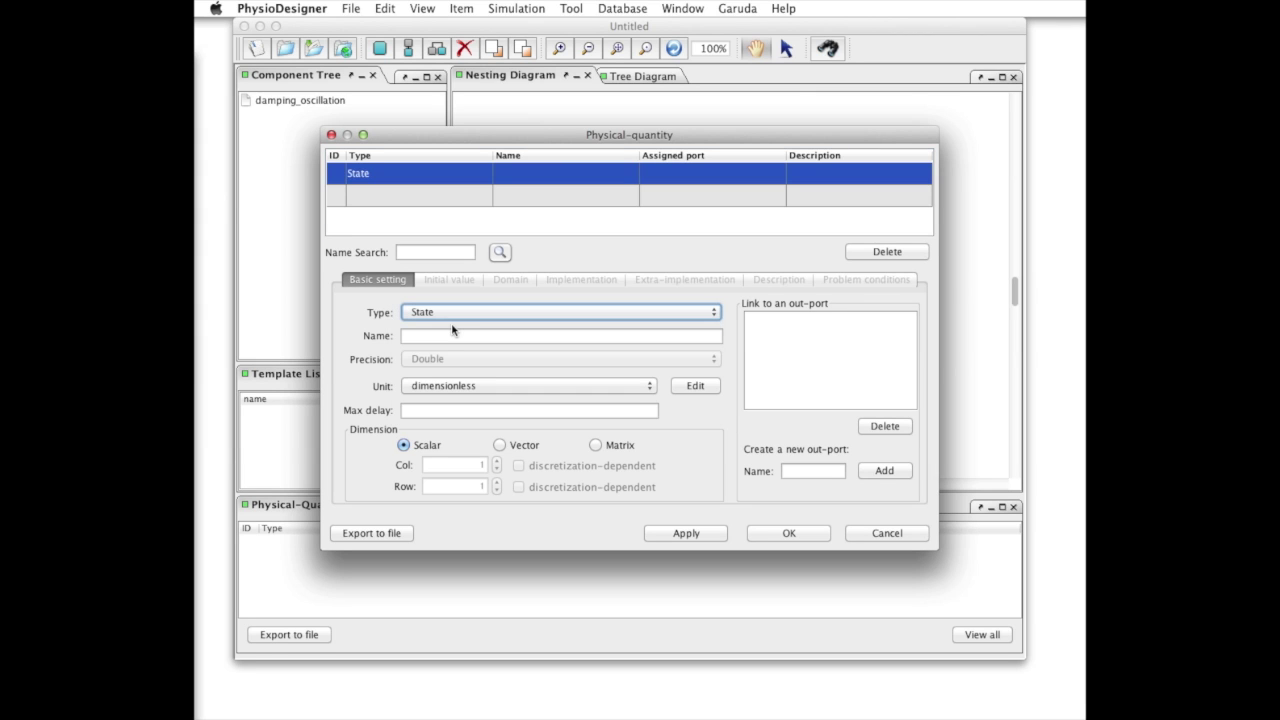
click(452, 334)
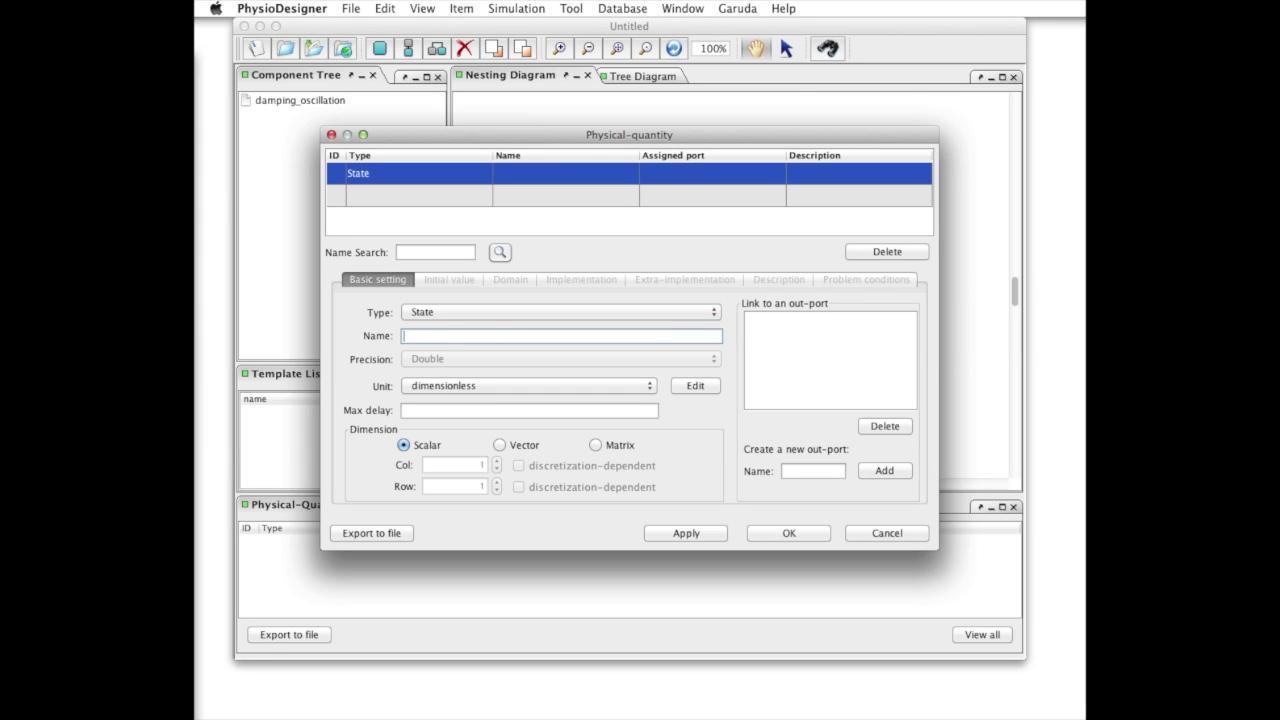
key(super+Tab)
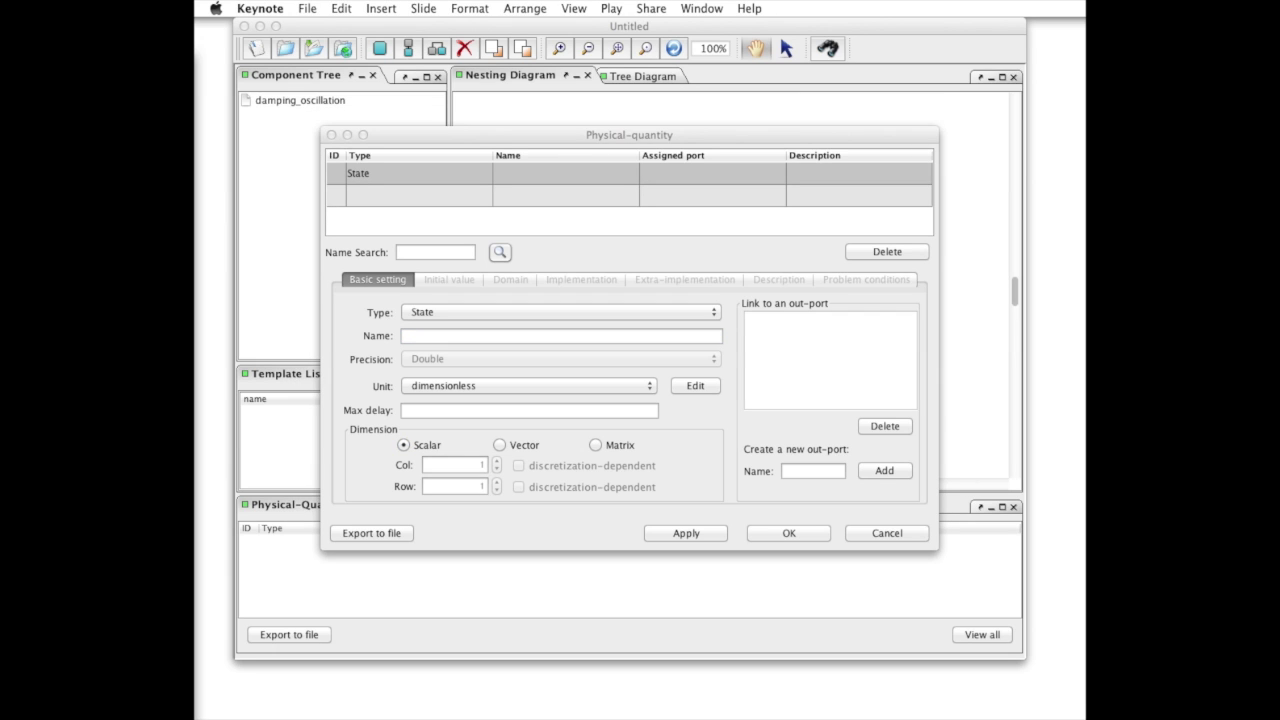
click(530, 340)
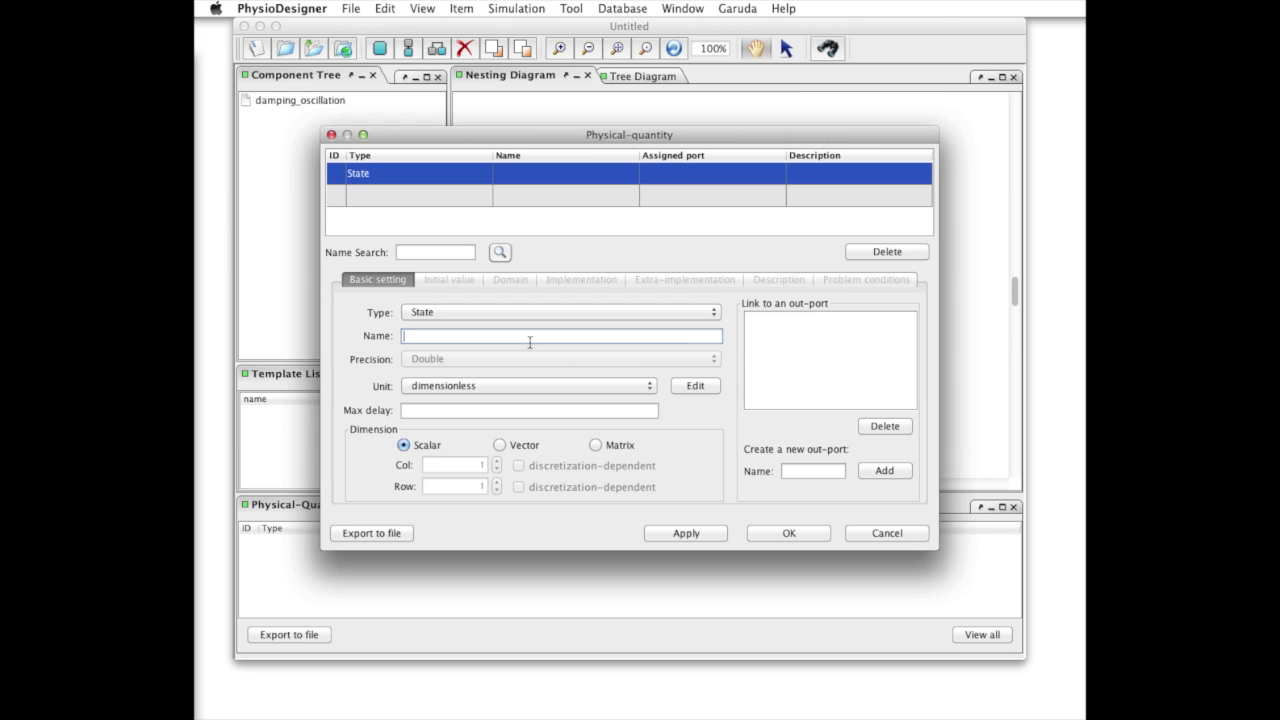
text(x)
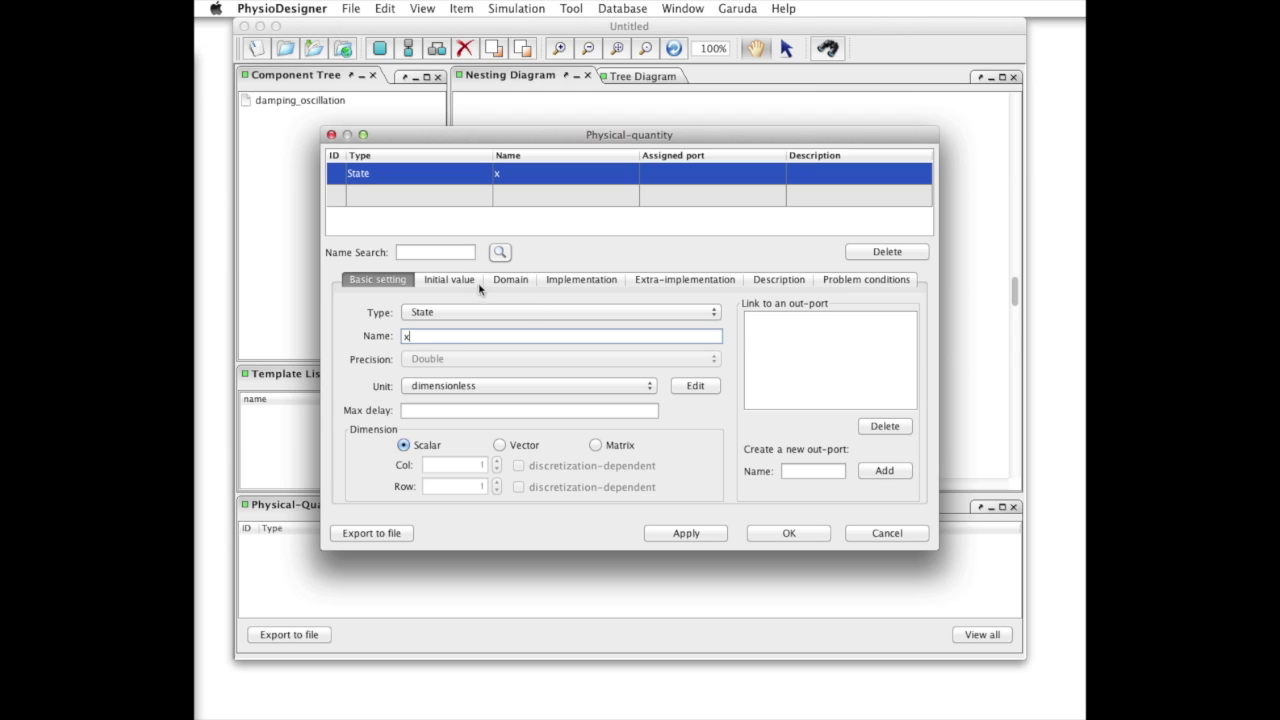
Step: Set x's initial value to 10
click(460, 281)
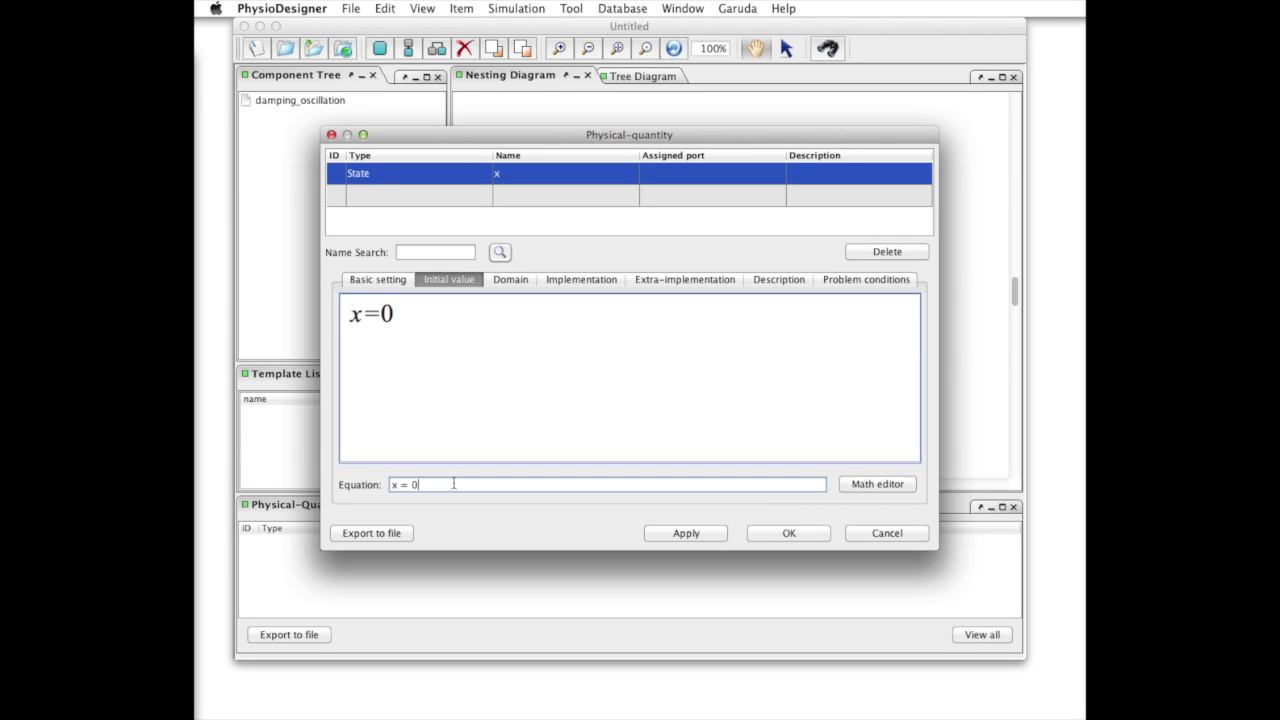
key(BackSpace)
text(10)
key(Return)
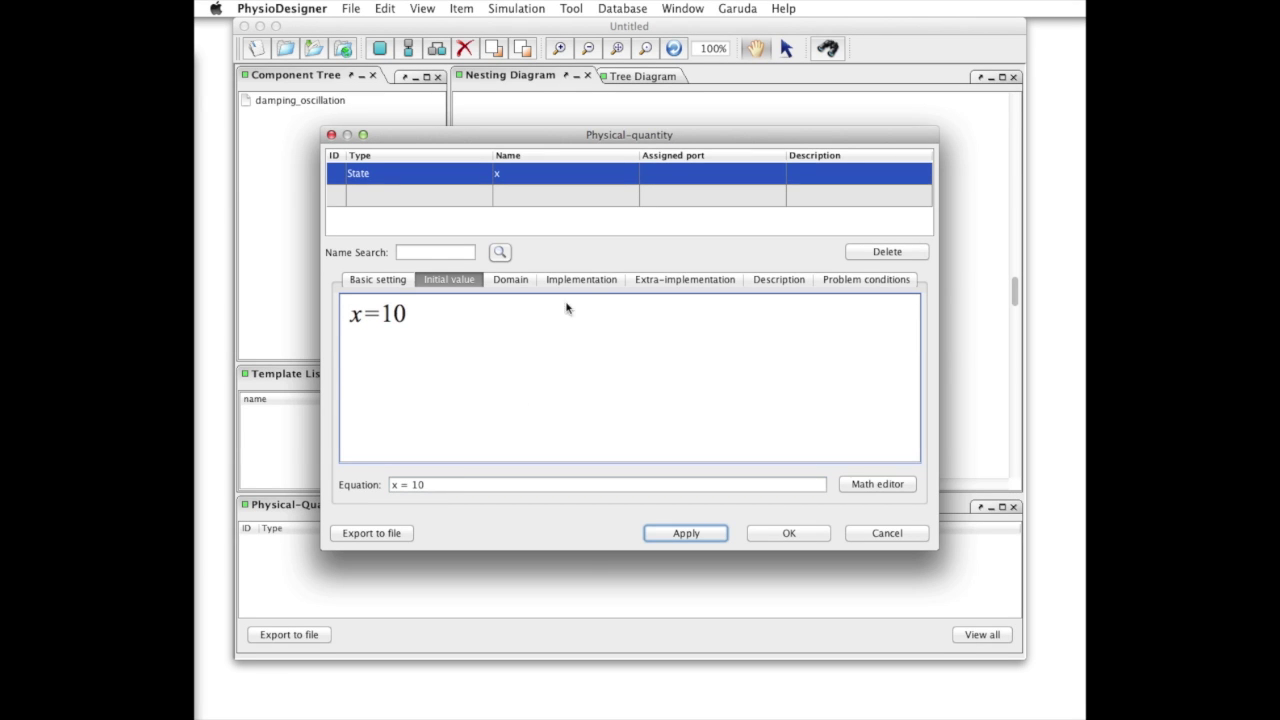
click(590, 280)
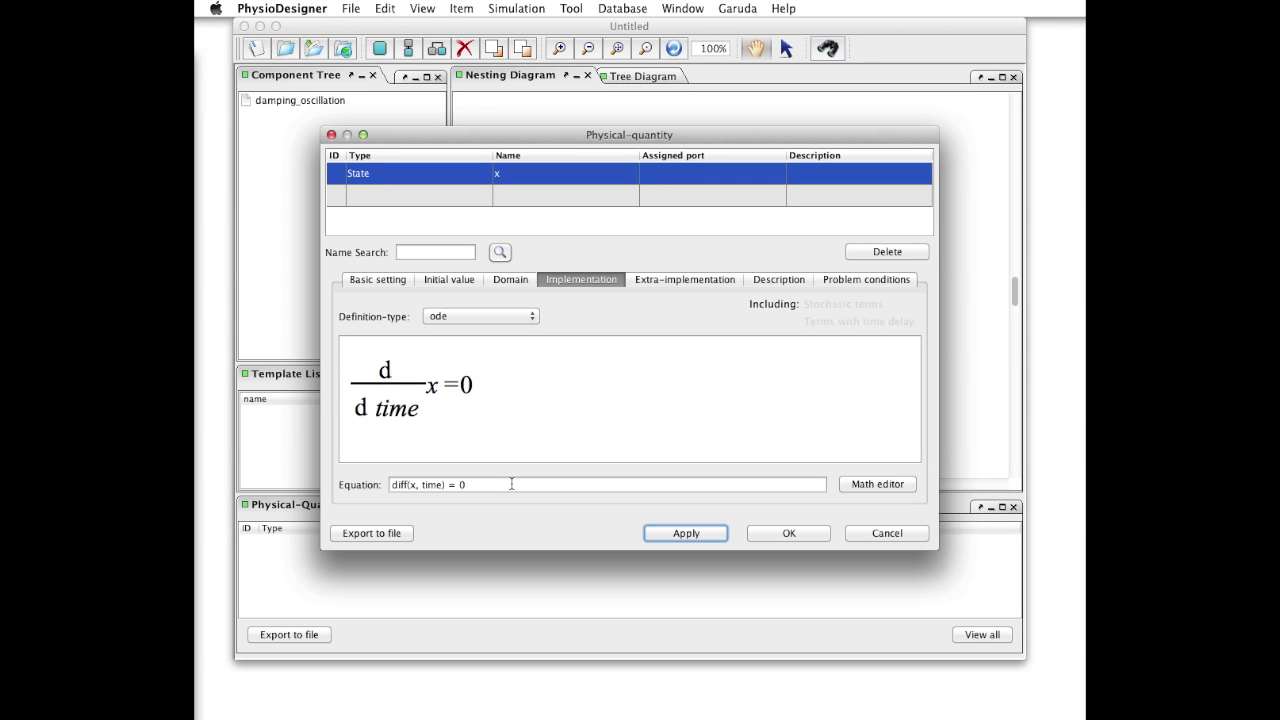
Step: Define x by diff(x, time) = v and accept auto-creating v as a parameter
click(484, 483)
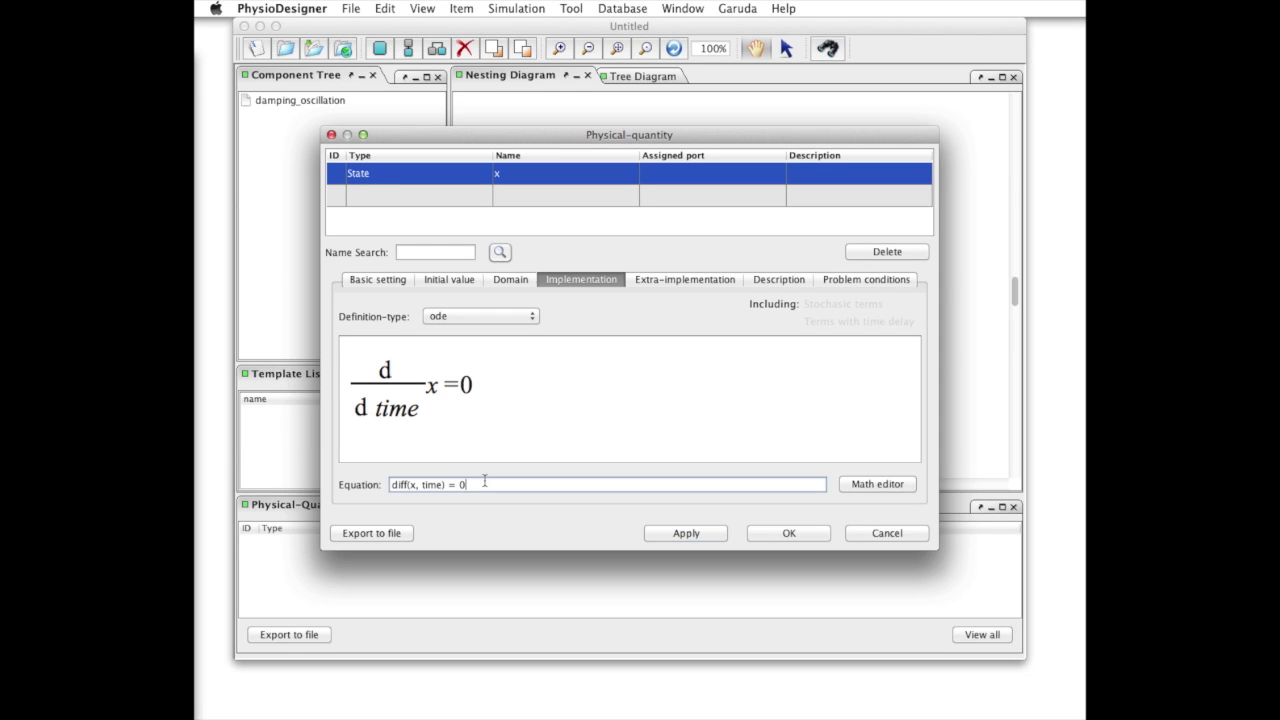
key(BackSpace)
text(v)
key(Return)
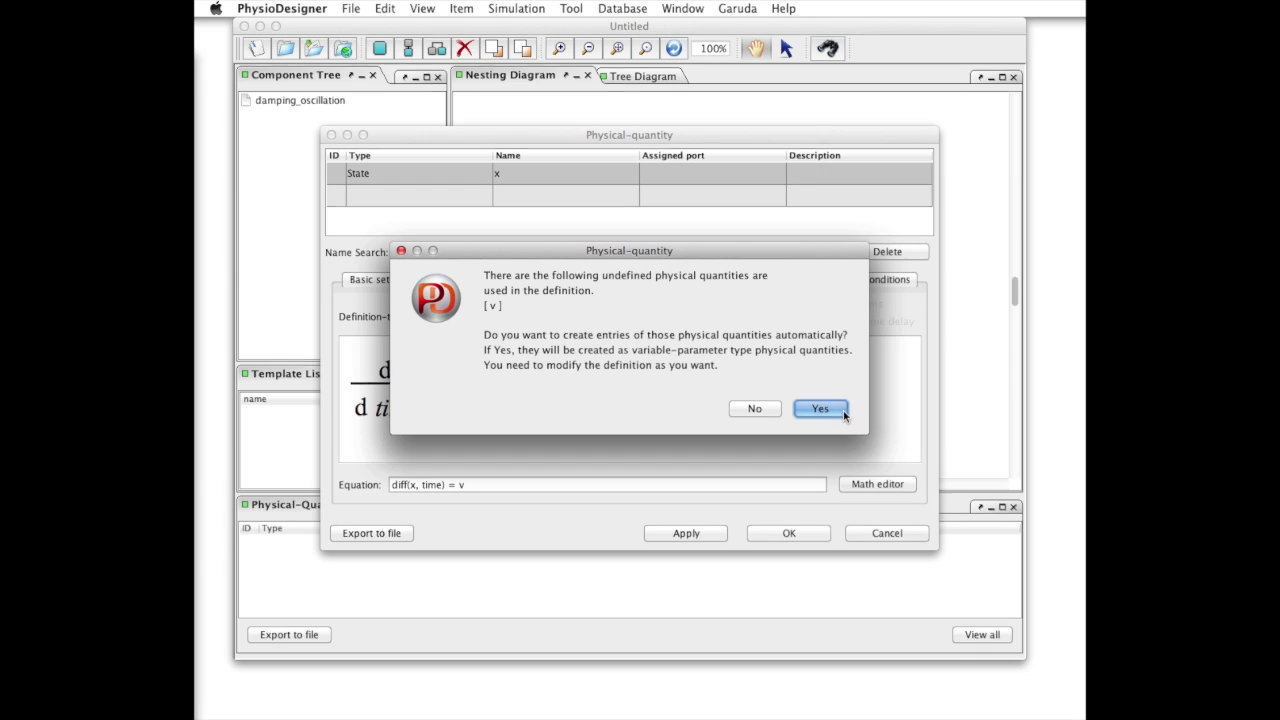
click(820, 409)
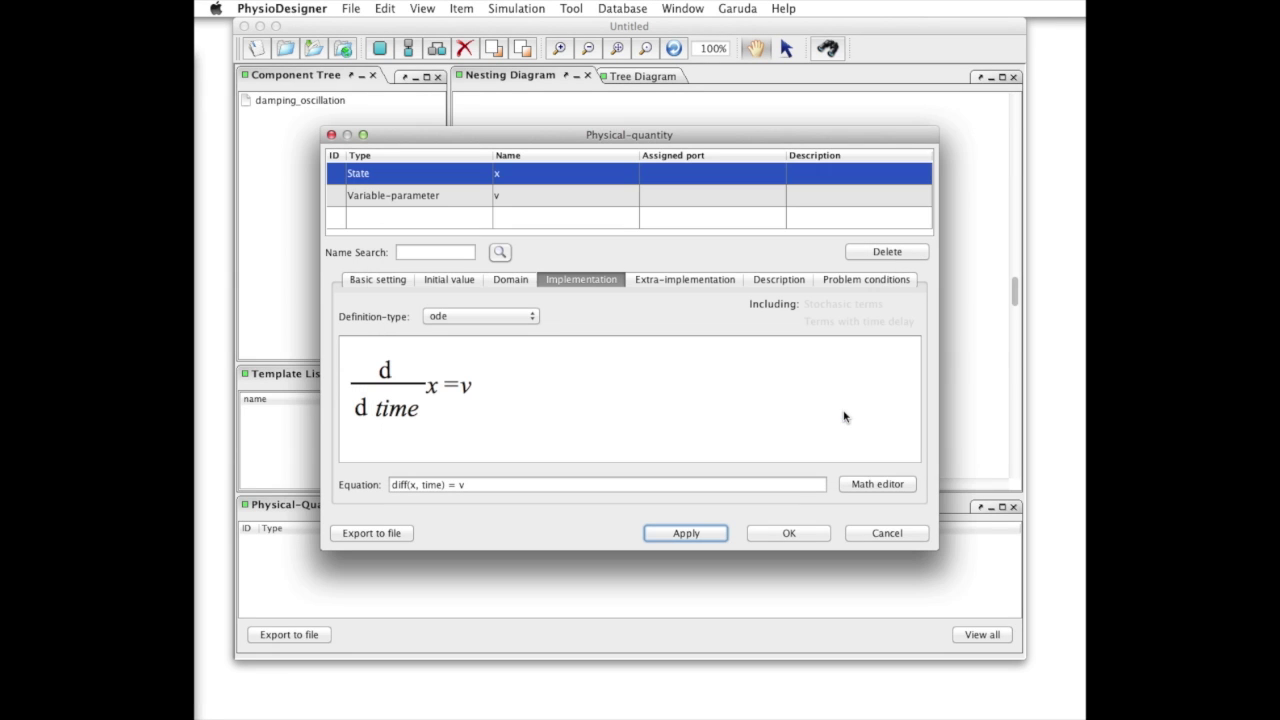
click(474, 199)
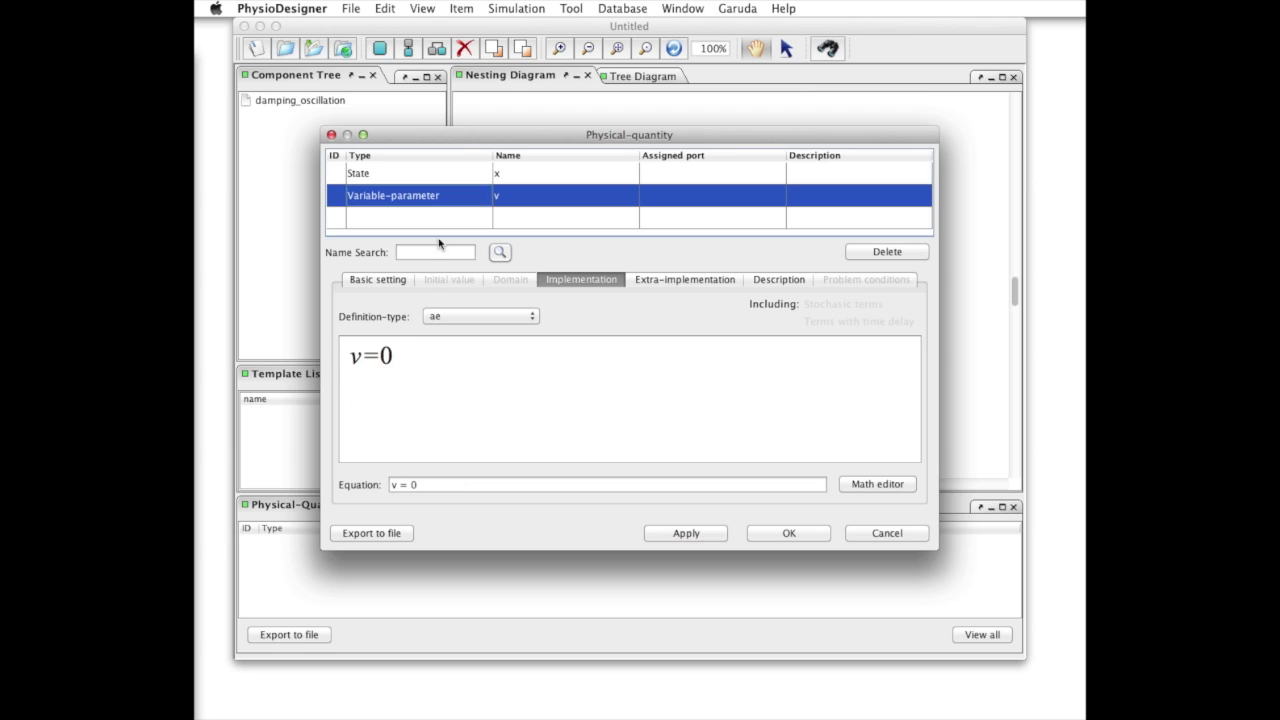
Step: Change v's type to State and set its equation to diff(v, time) = -k*v-x
click(382, 286)
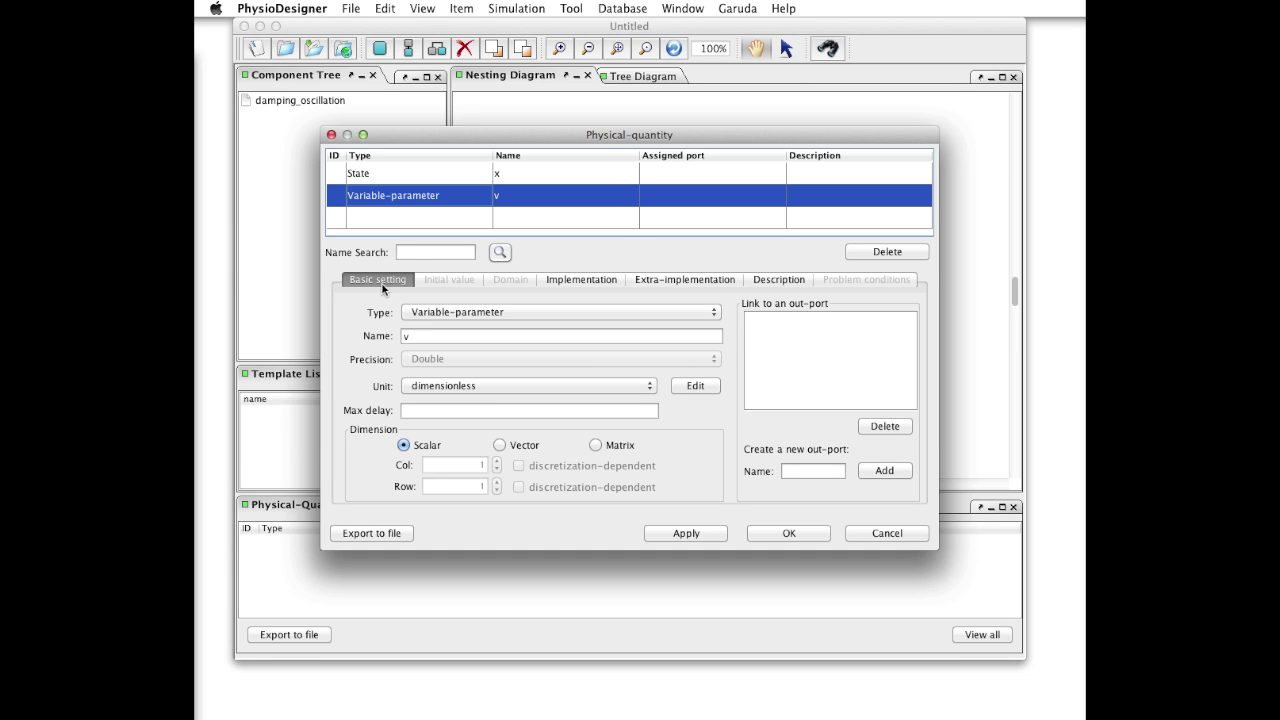
click(444, 313)
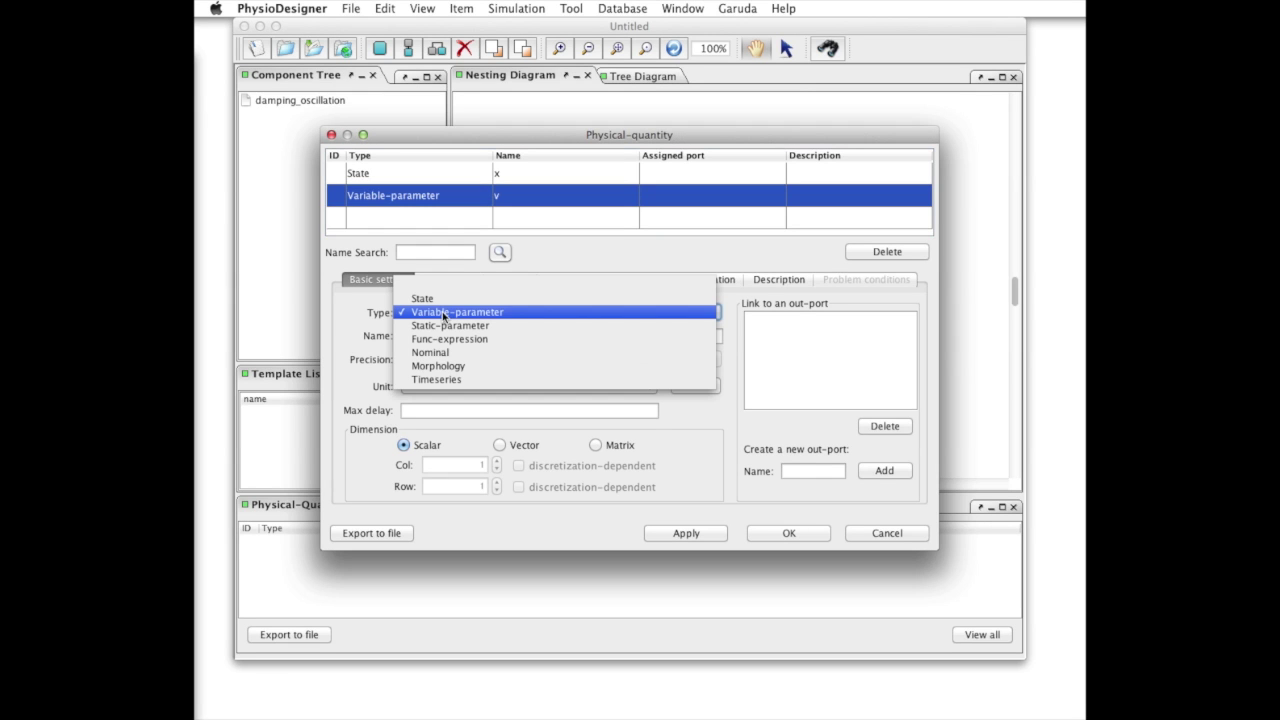
click(442, 300)
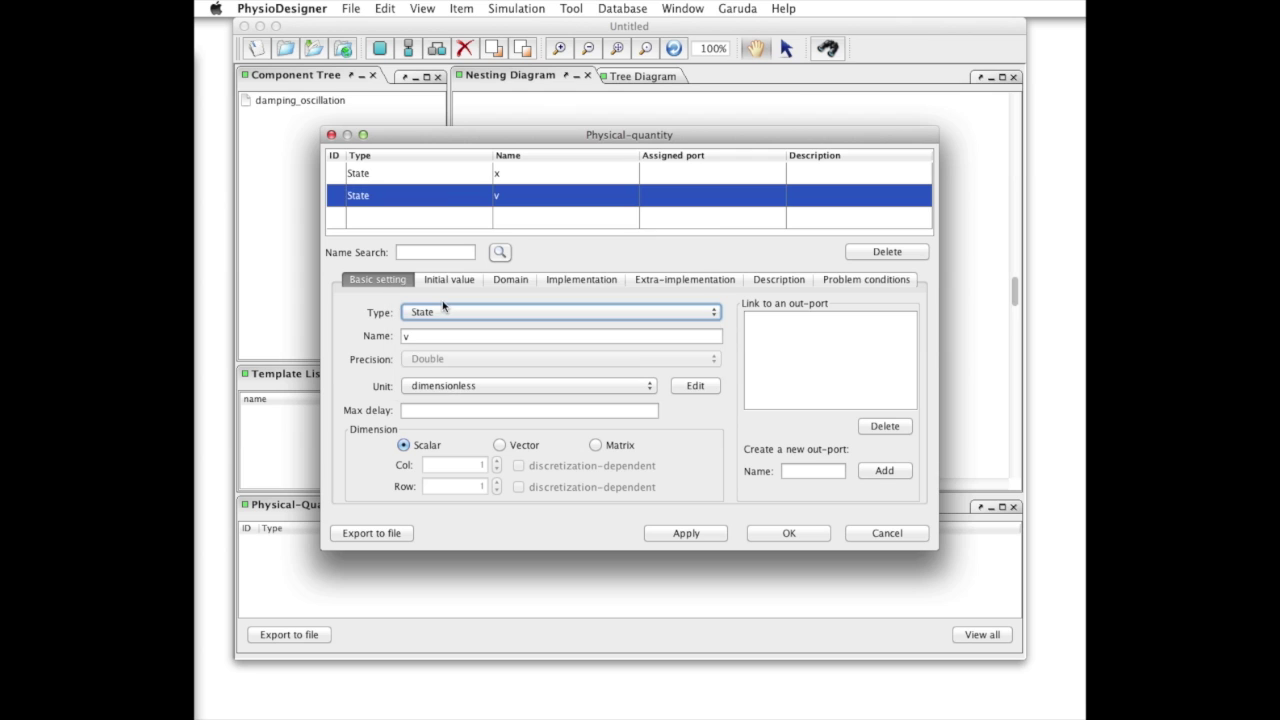
click(574, 281)
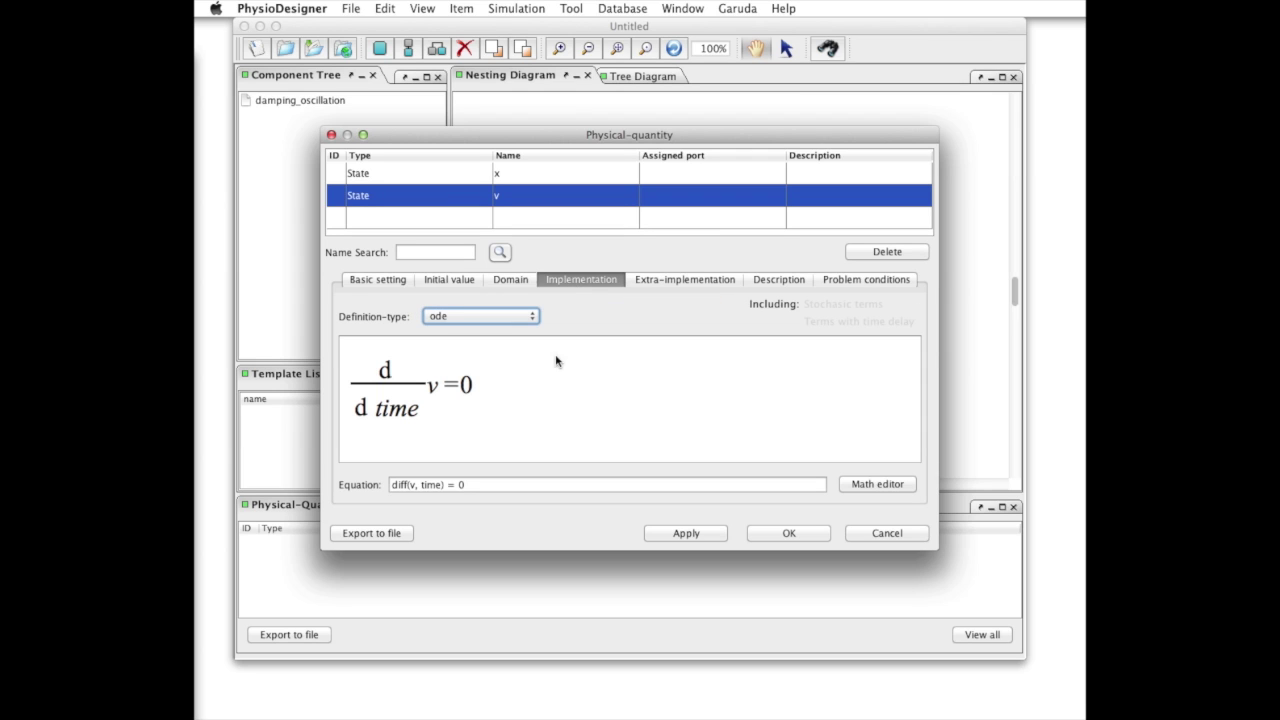
click(491, 482)
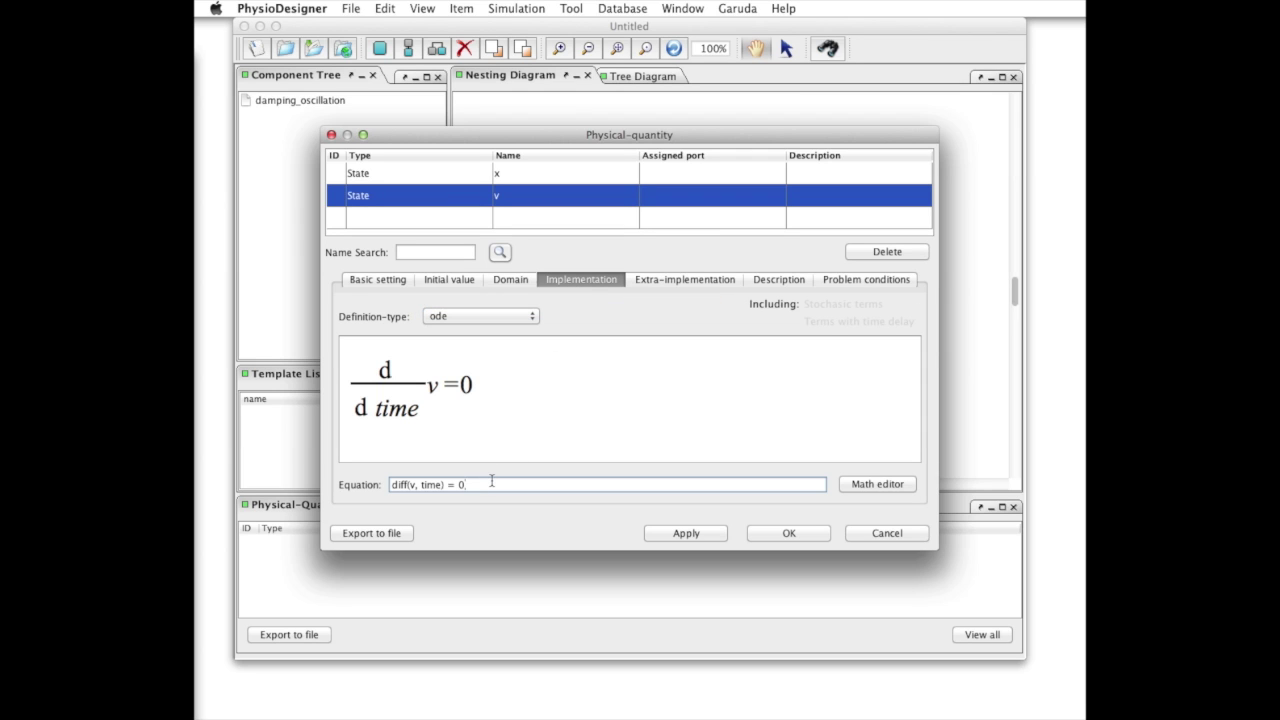
key(BackSpace)
text(-k*v-x)
key(Return)
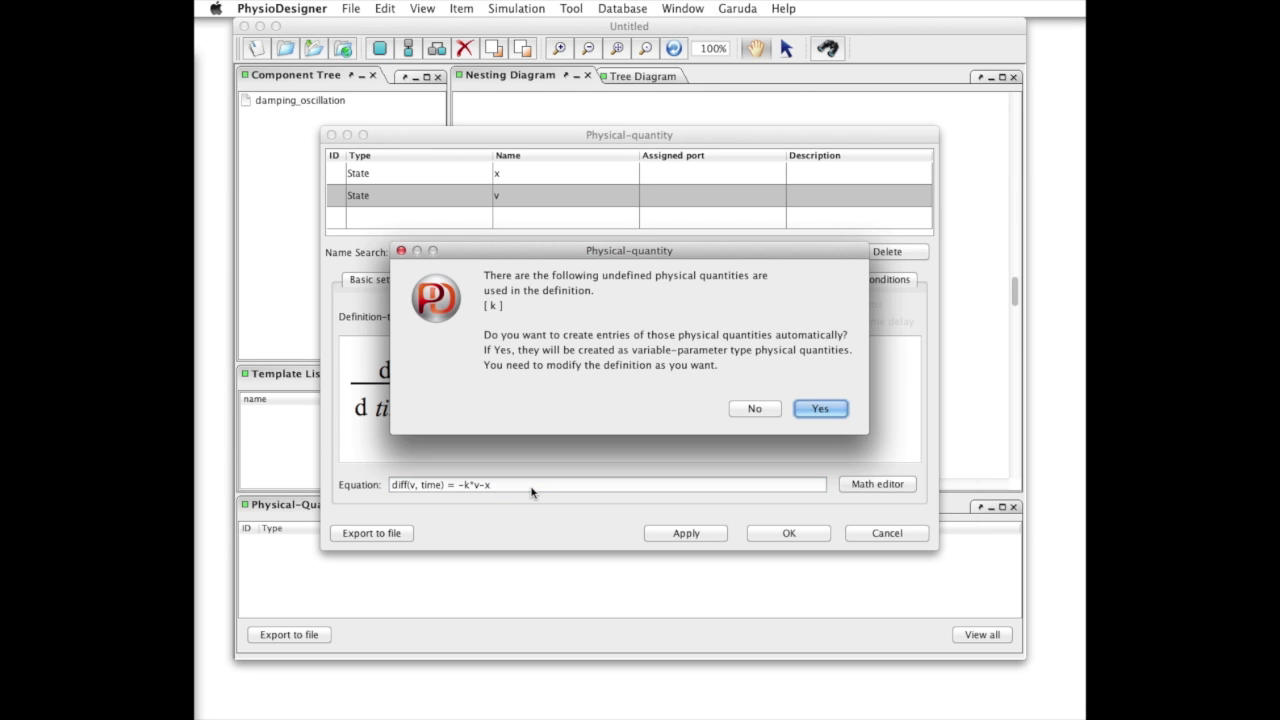
Step: Accept auto-creating k and set v's initial value to 10
click(822, 409)
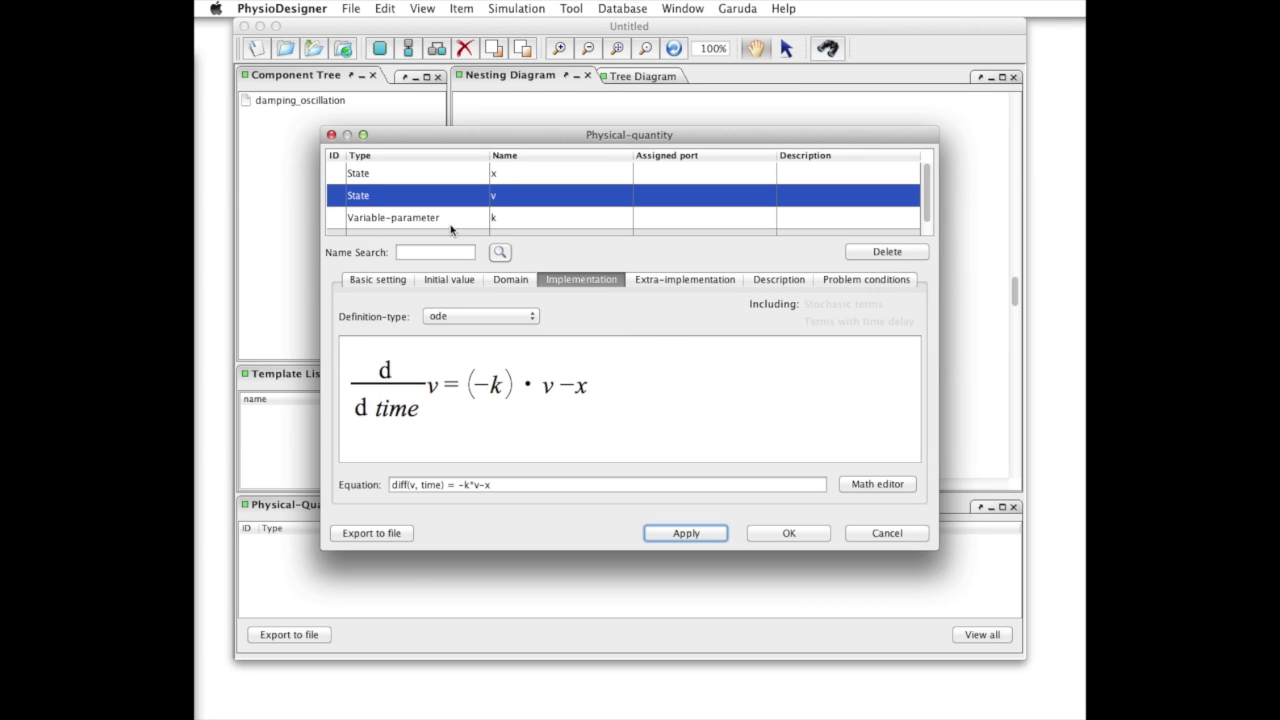
click(459, 280)
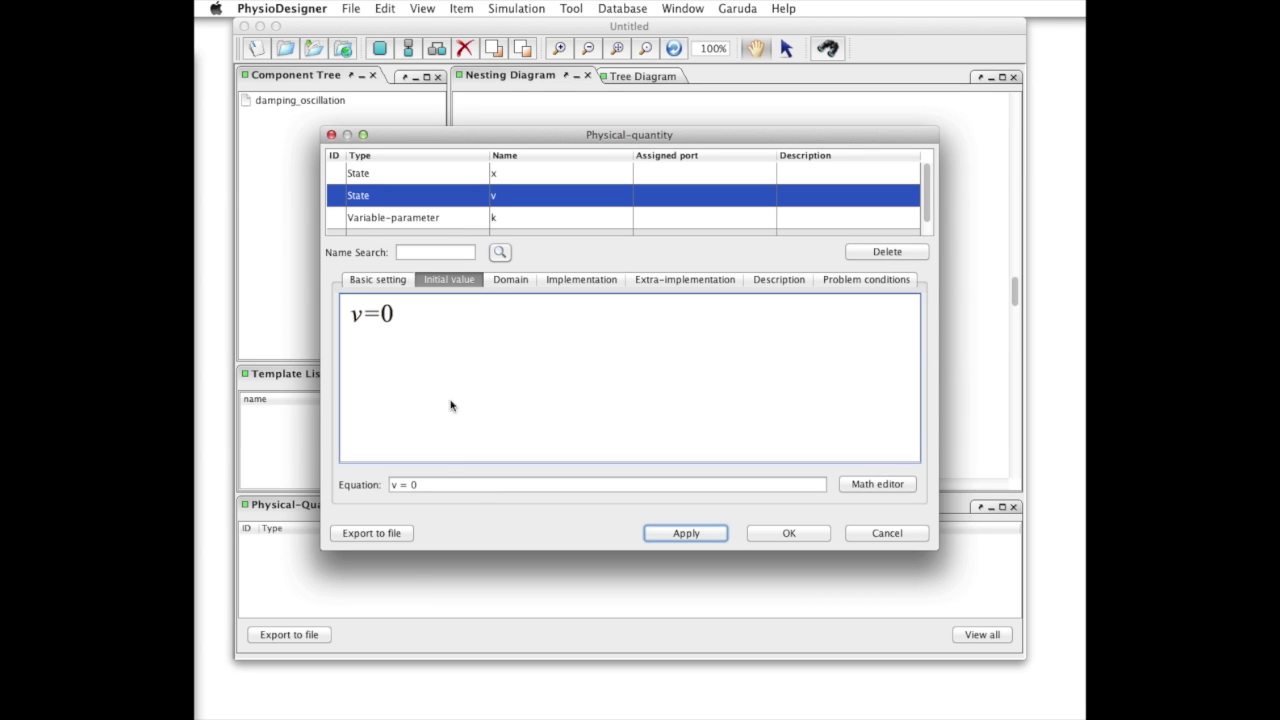
click(436, 484)
key(BackSpace)
text(10)
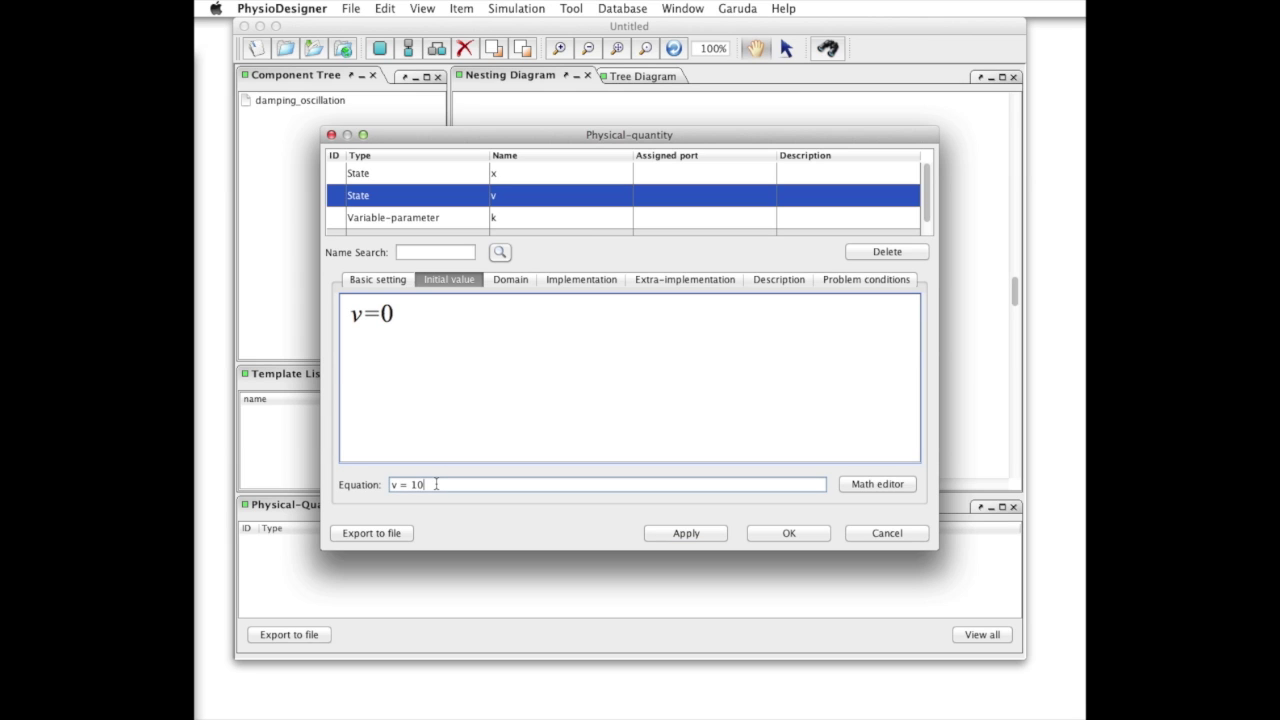
key(Return)
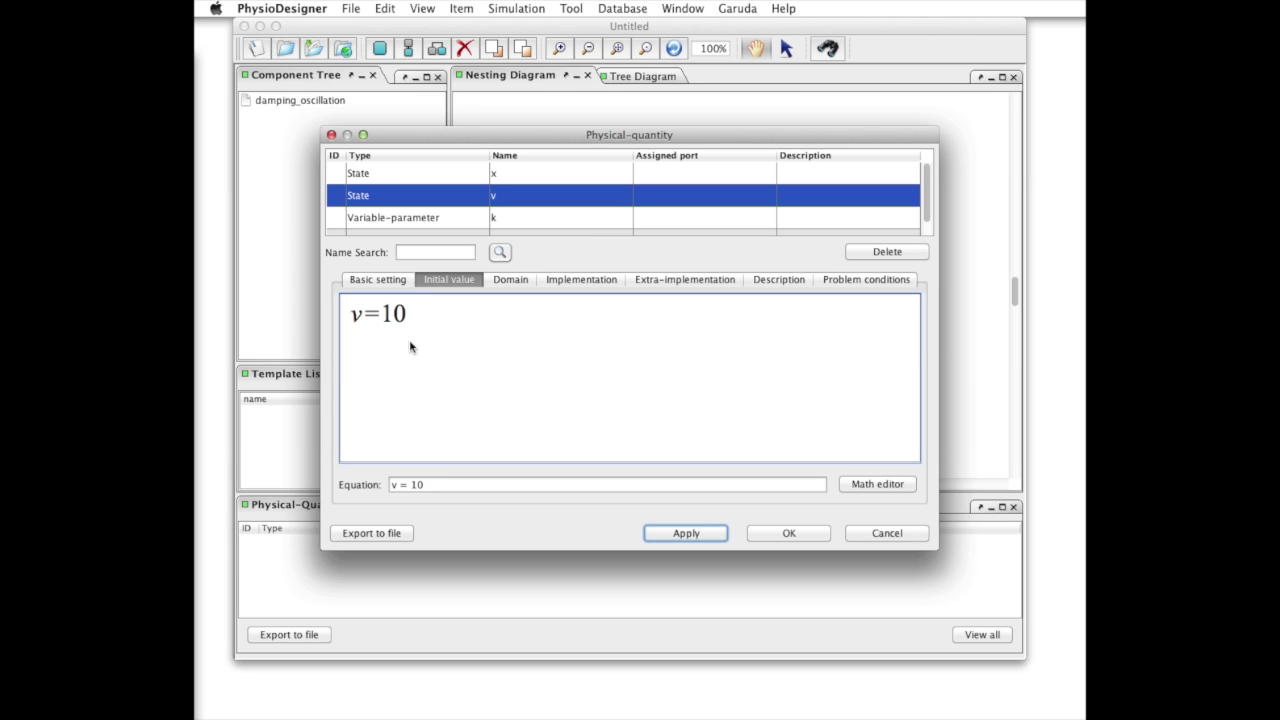
Step: Make k a Static-parameter defined as k = 1 and close the quantity editor
click(437, 222)
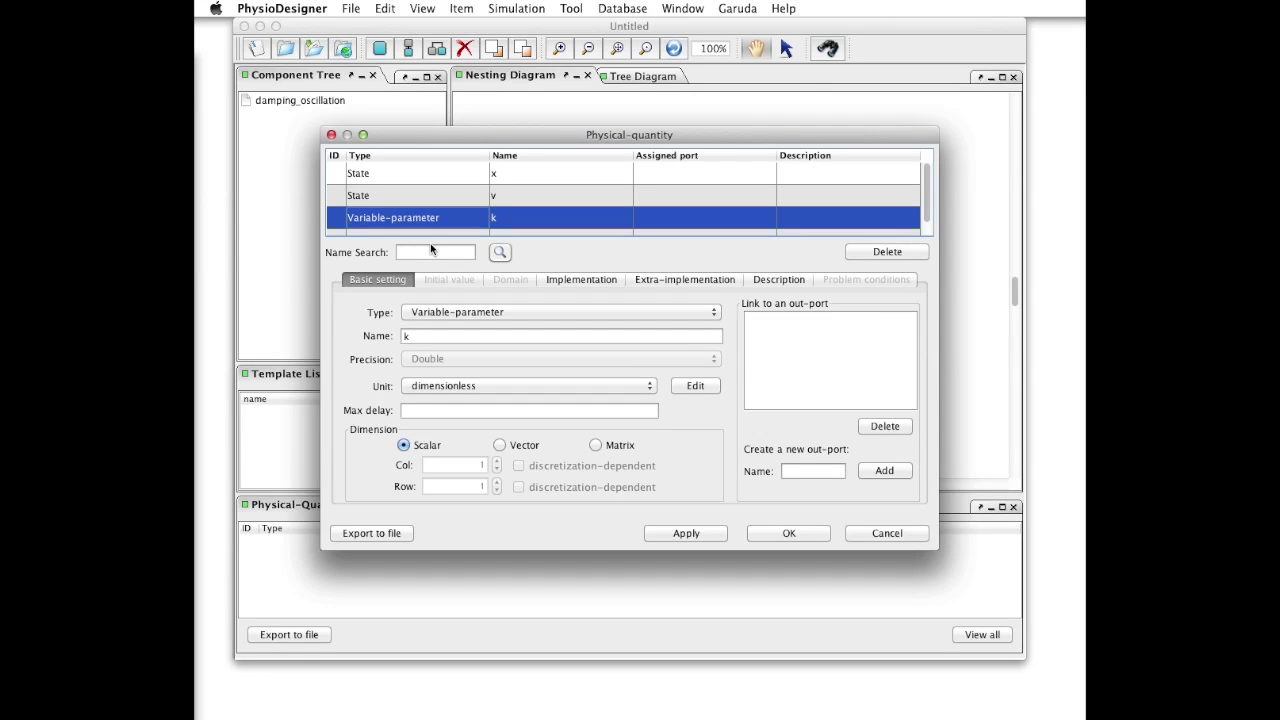
click(435, 313)
click(442, 326)
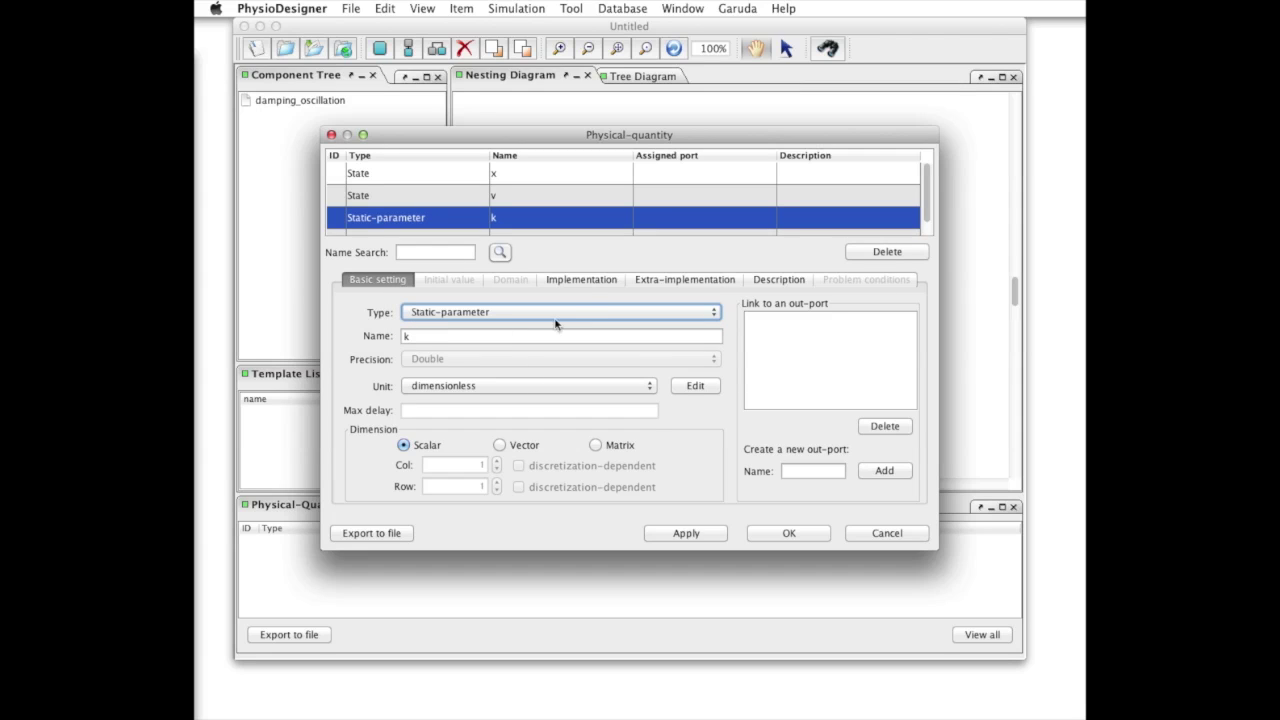
click(591, 281)
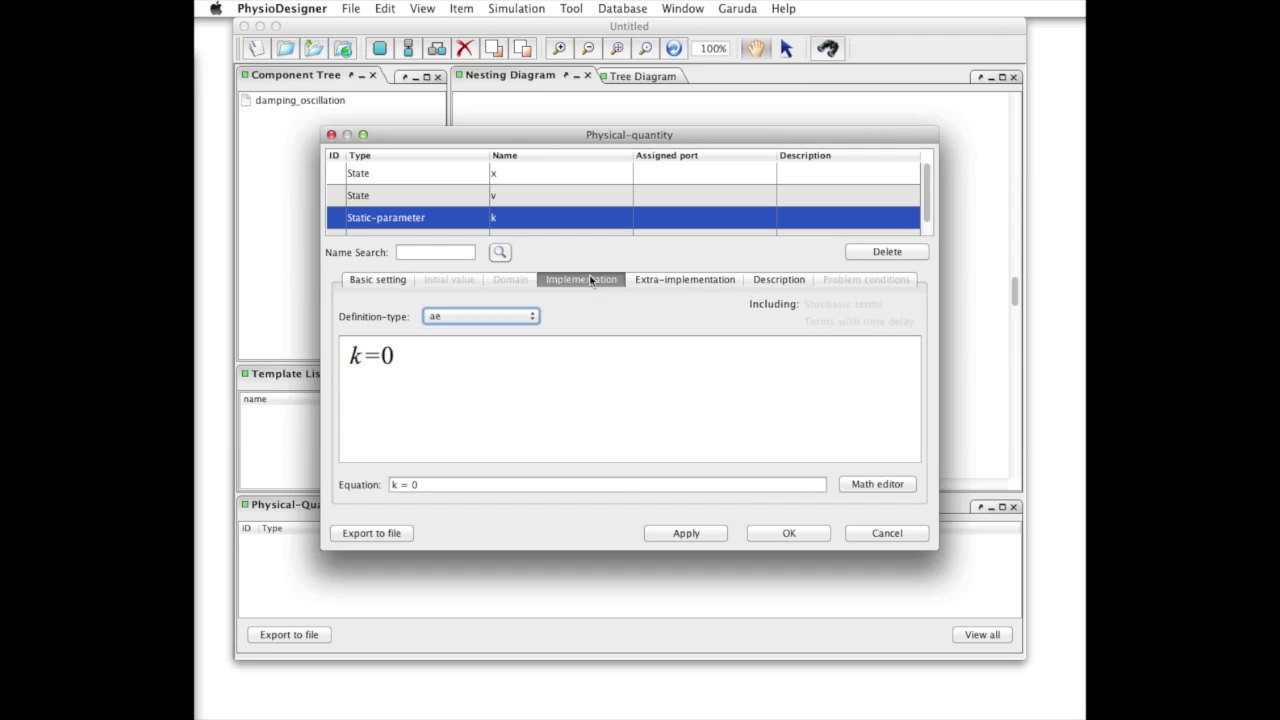
click(466, 486)
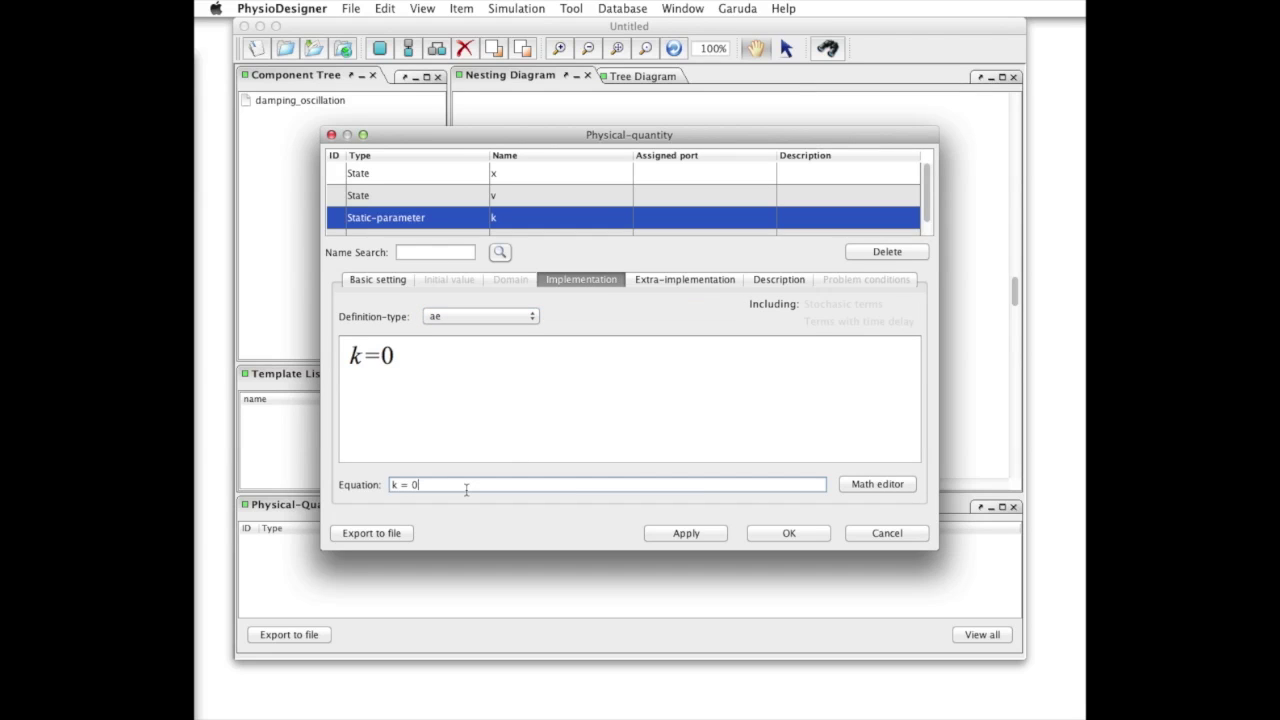
key(BackSpace)
key(Tab)
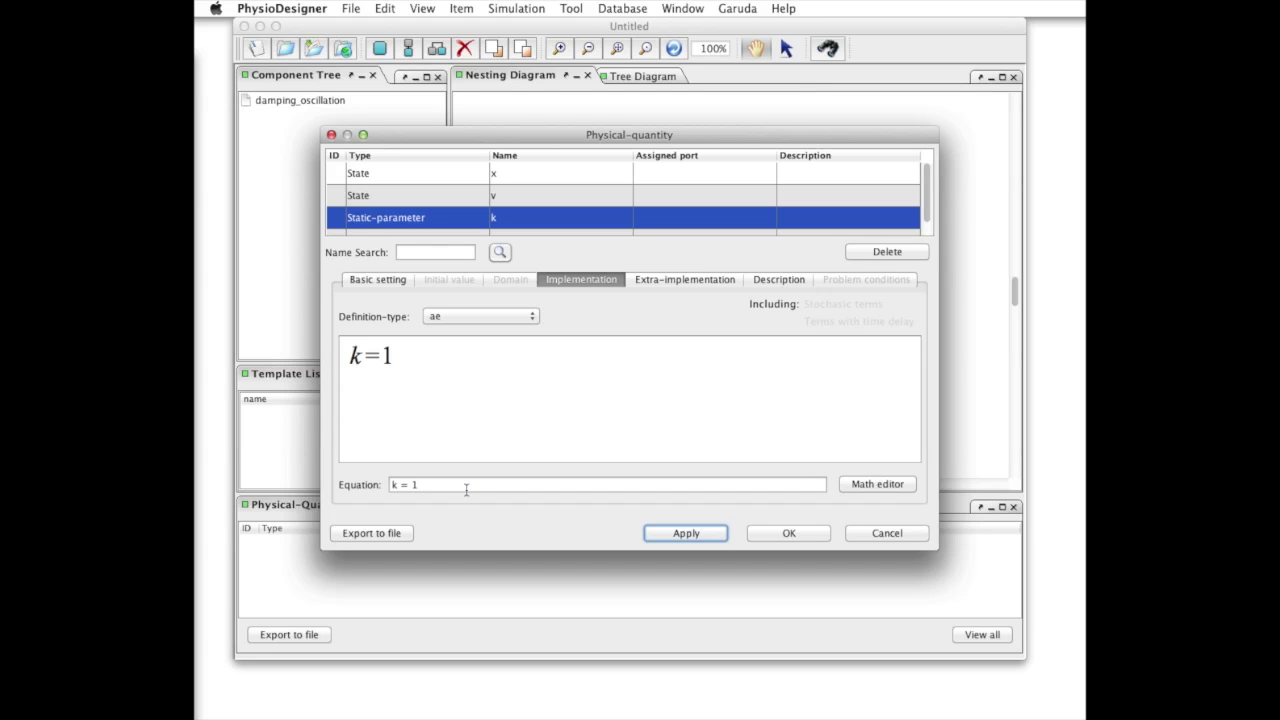
click(789, 535)
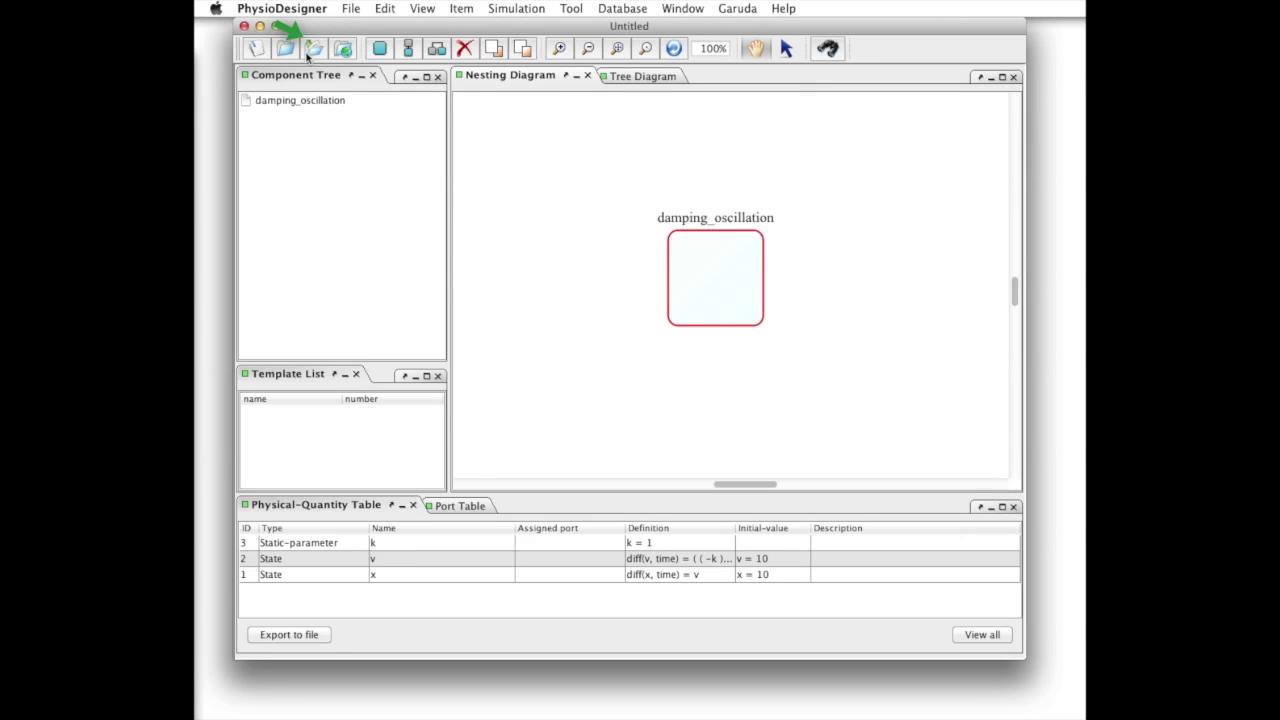
Step: Name the model damping_oscillation and save it as damping_oscillation.phml
click(311, 50)
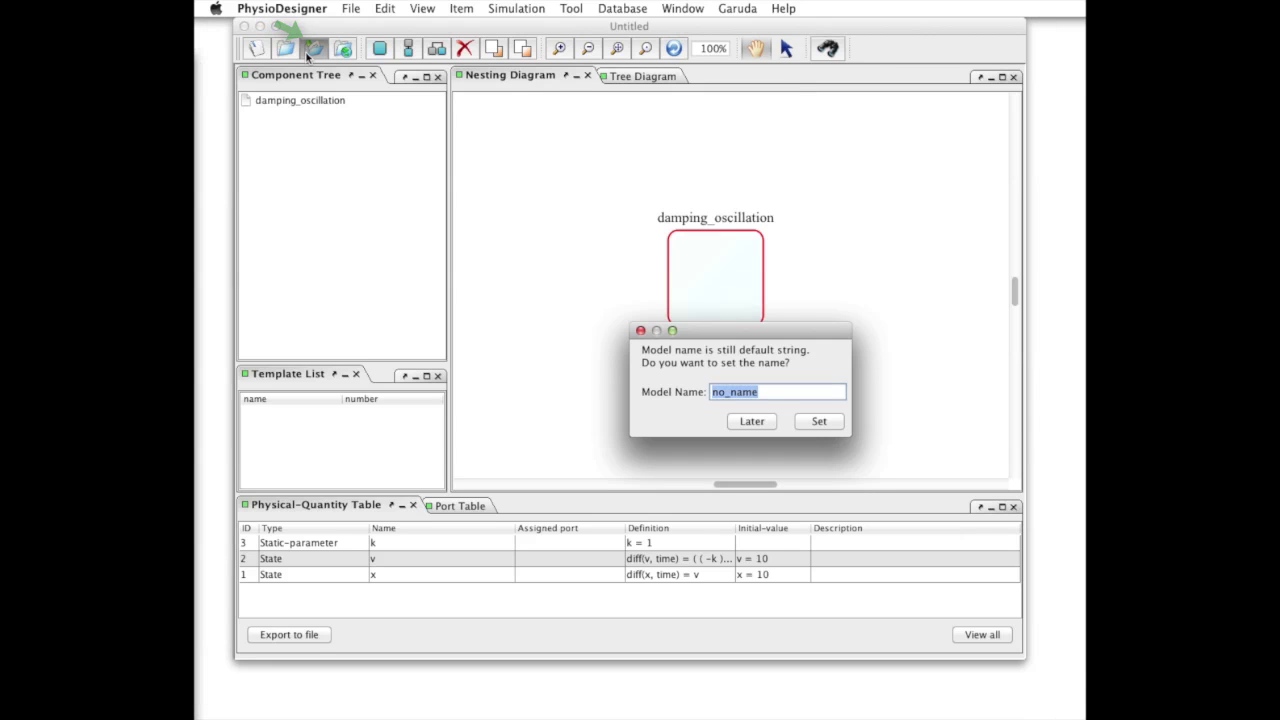
text(da)
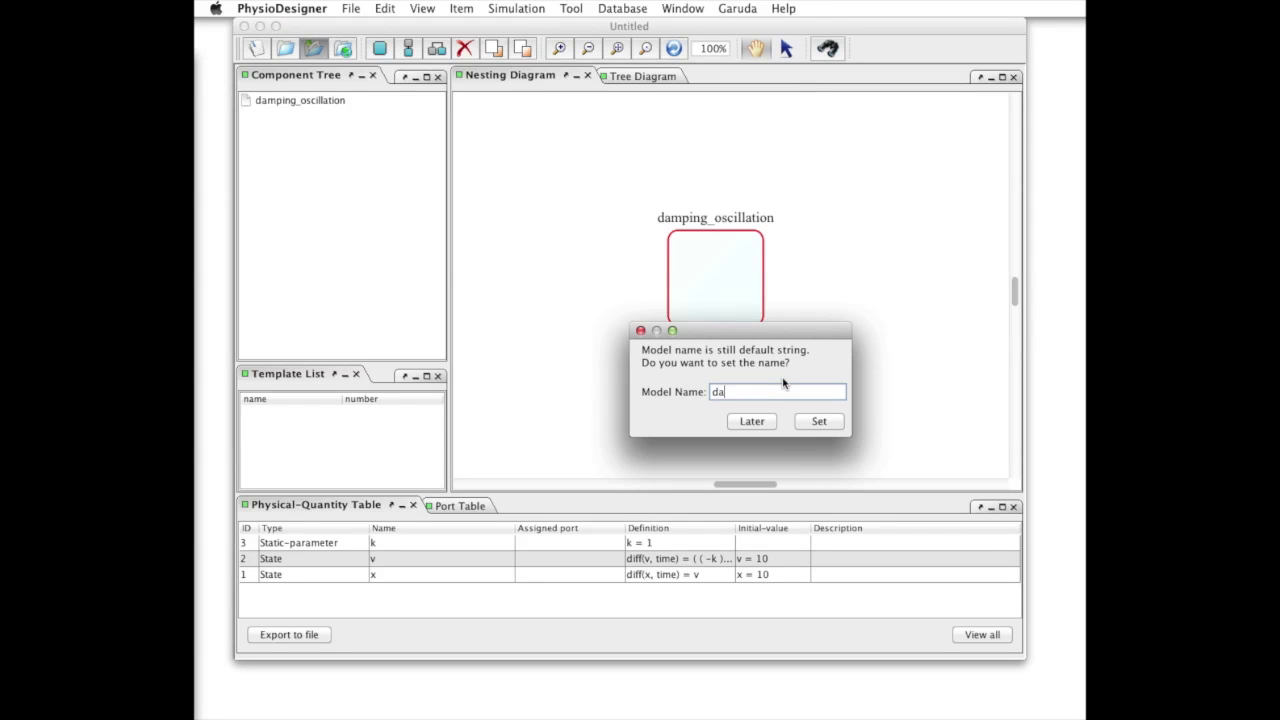
text(mping_oscillation)
click(834, 427)
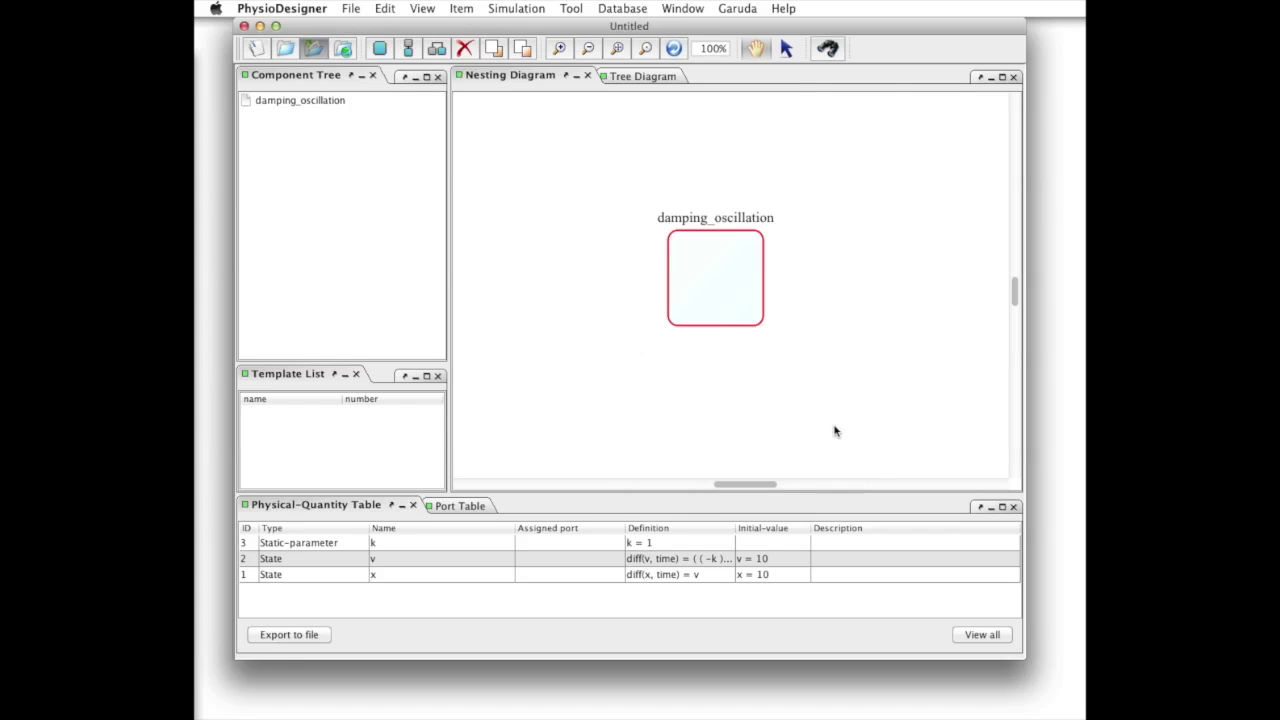
text(dampin)
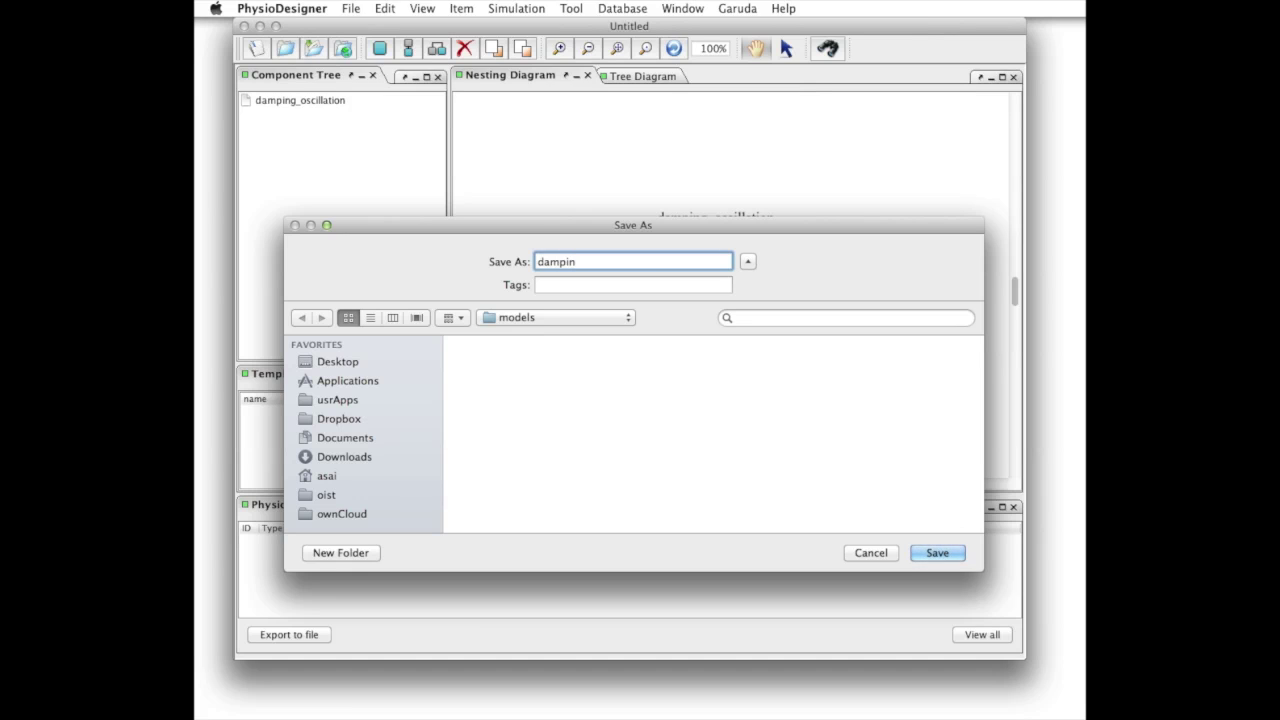
text(g_oscillation)
click(940, 553)
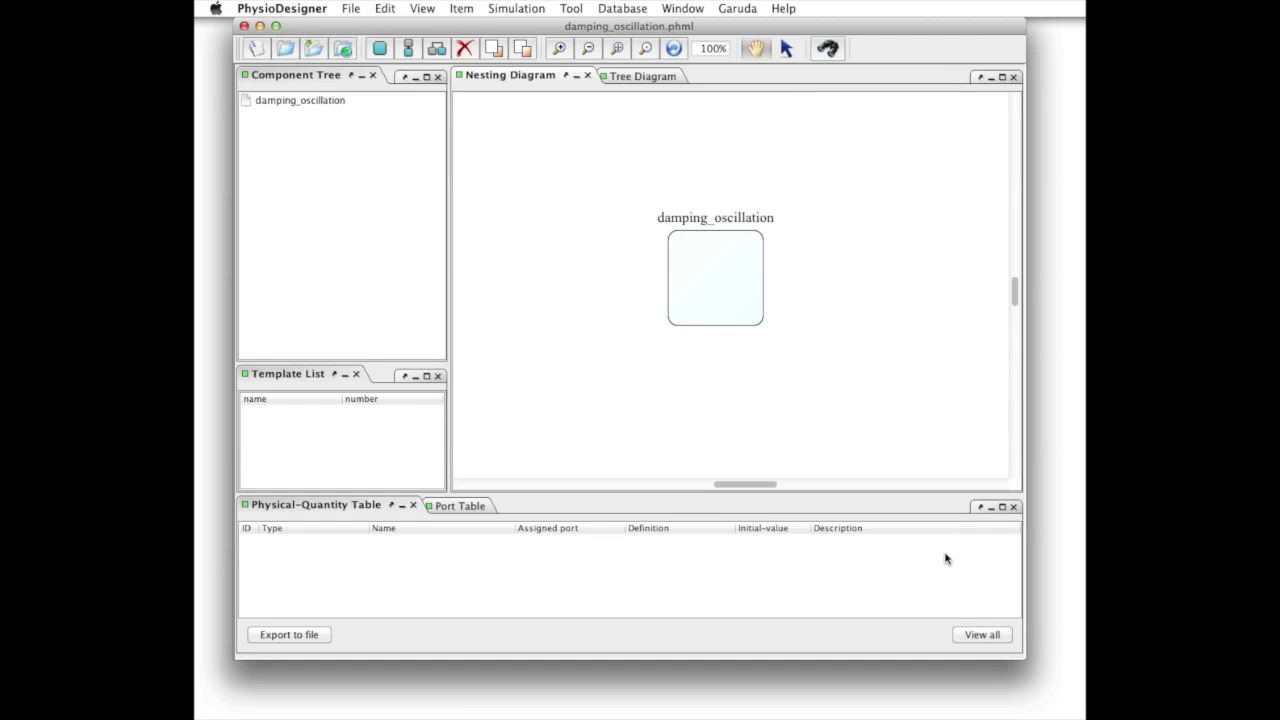
click(514, 10)
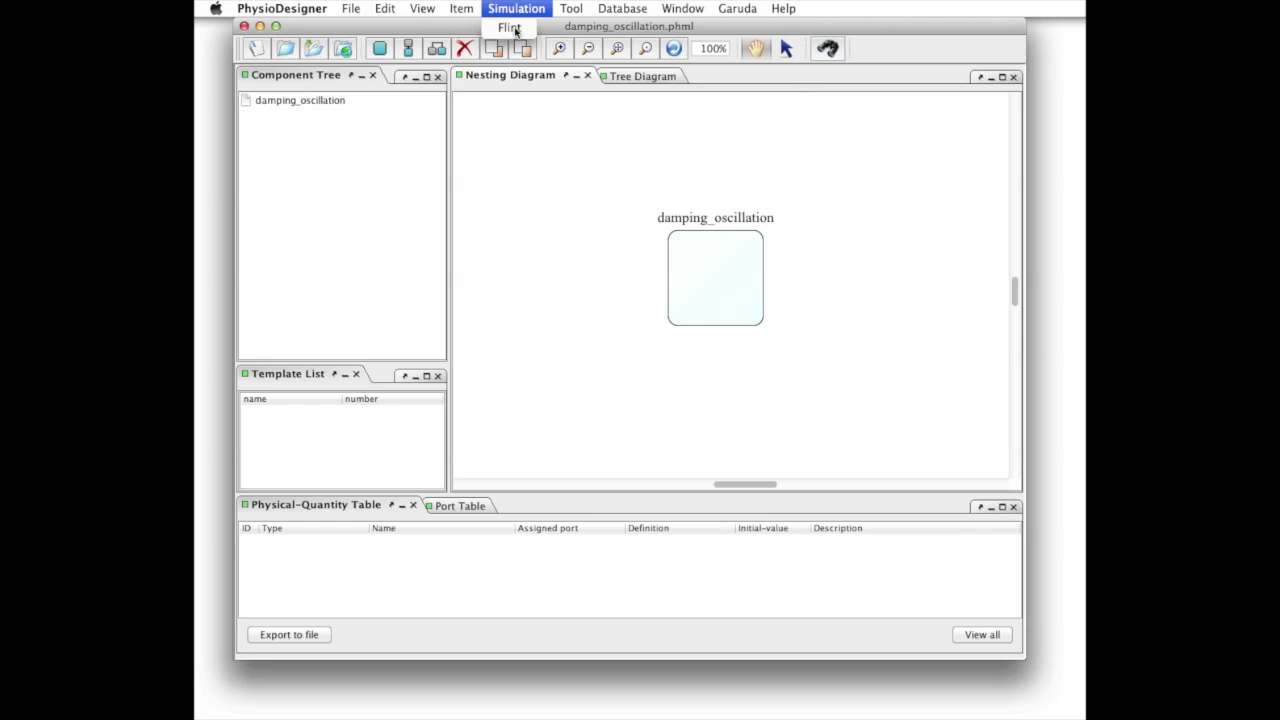
Step: Launch Flint and set simulation length 40 and time step 0.005
click(516, 29)
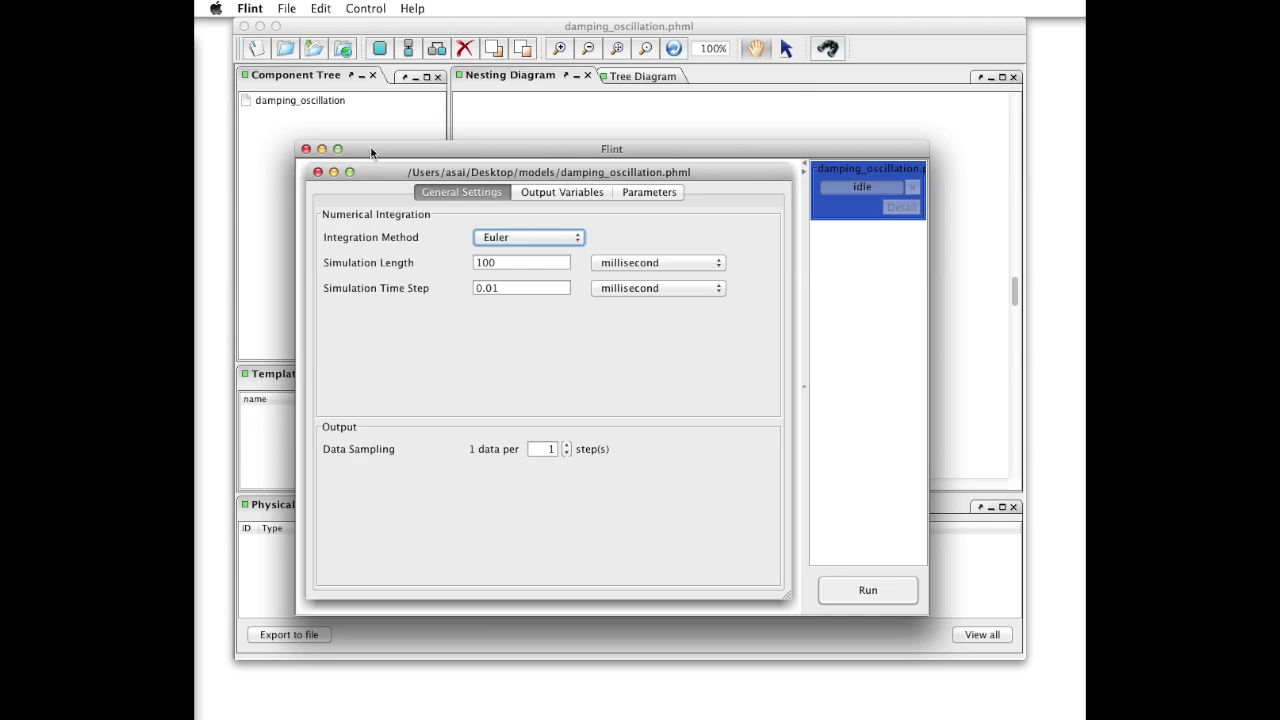
double_click(502, 262)
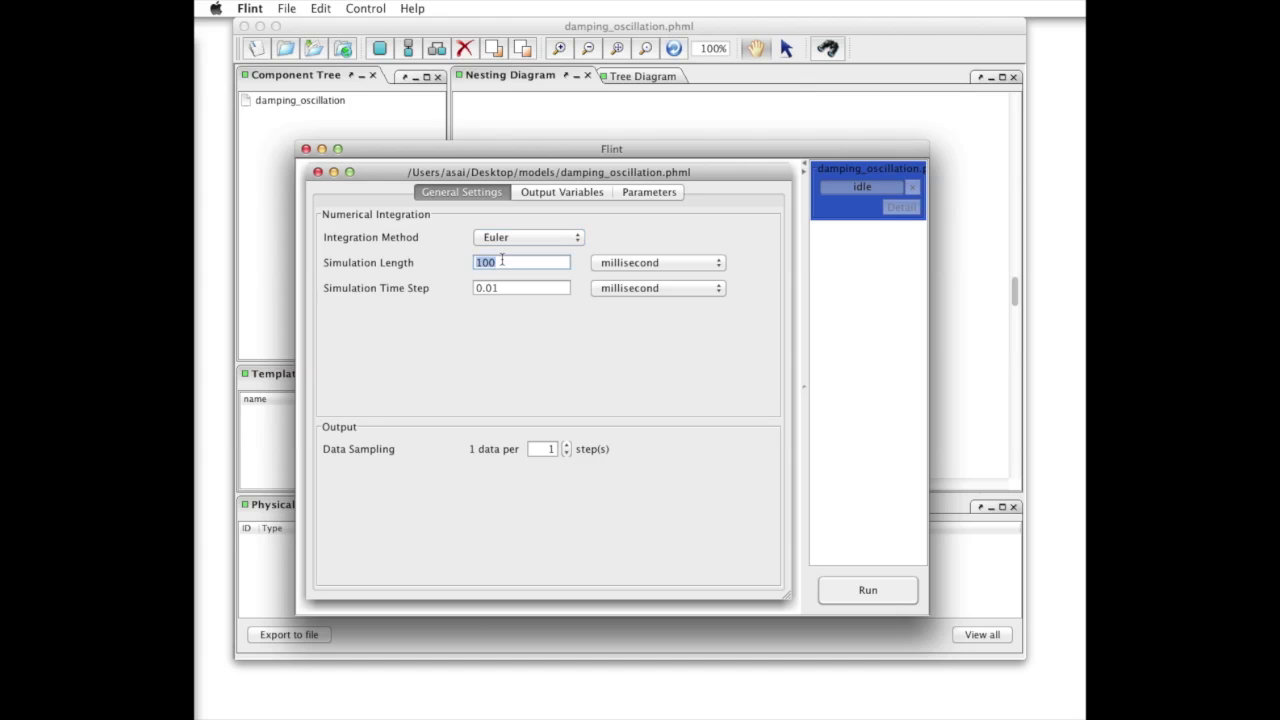
text(40)
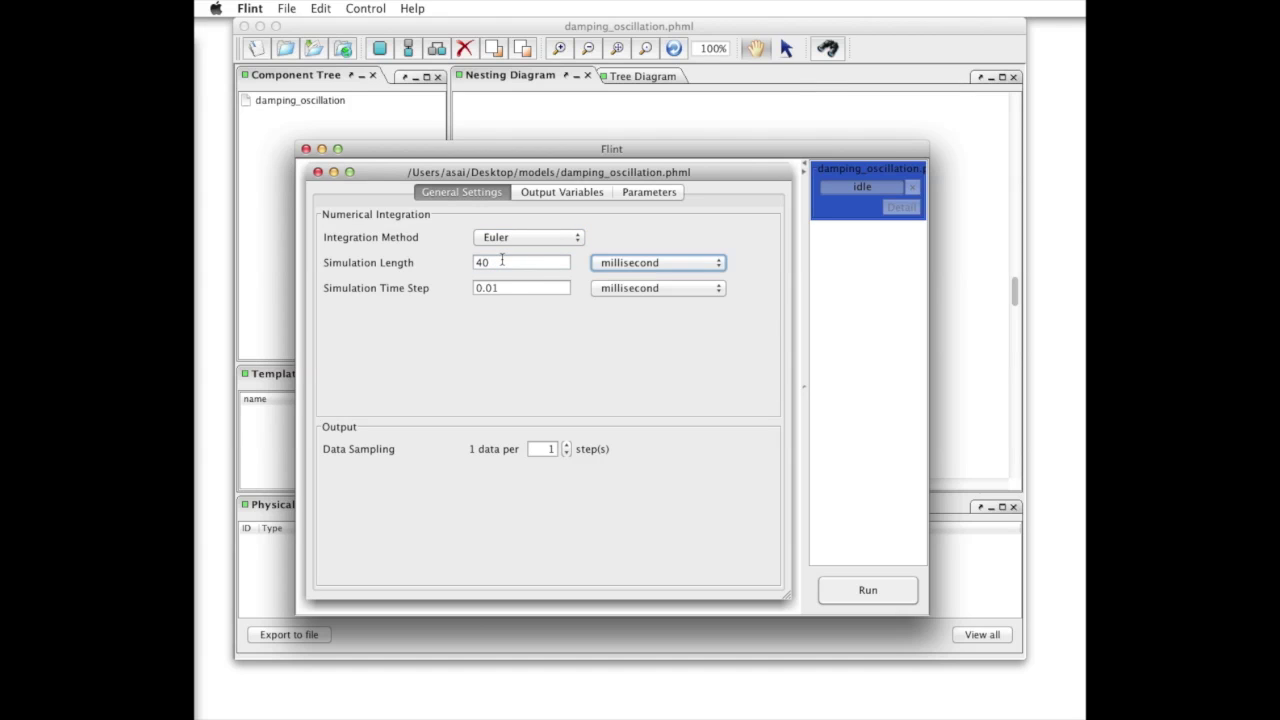
click(511, 287)
key(BackSpace)
text(05)
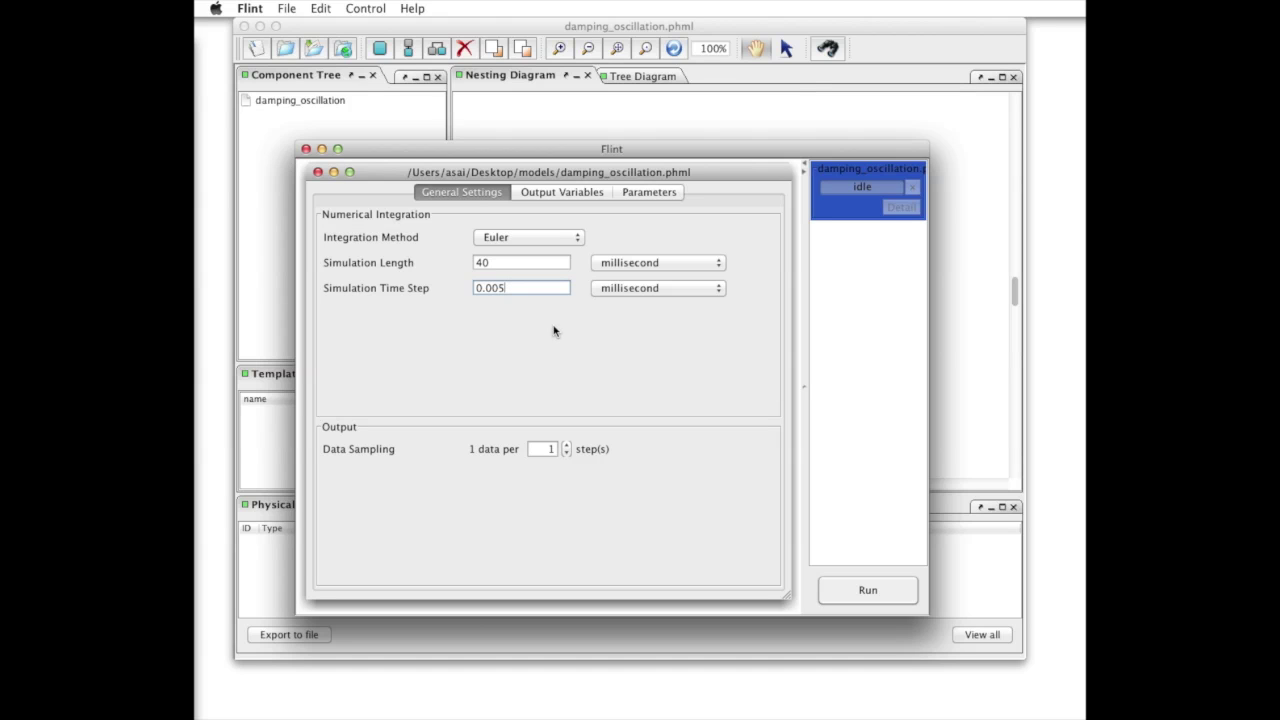
Step: Run the simulation, dismiss the completion message, and open the results' plot setup
click(872, 592)
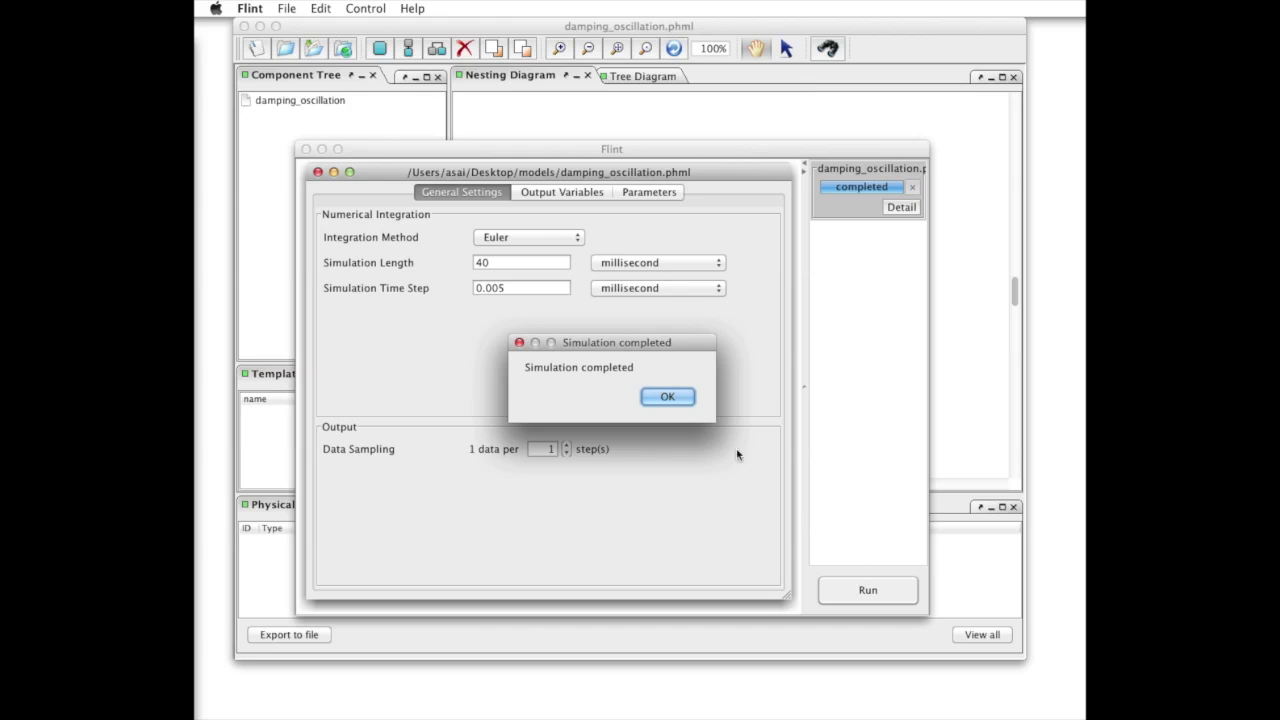
click(684, 402)
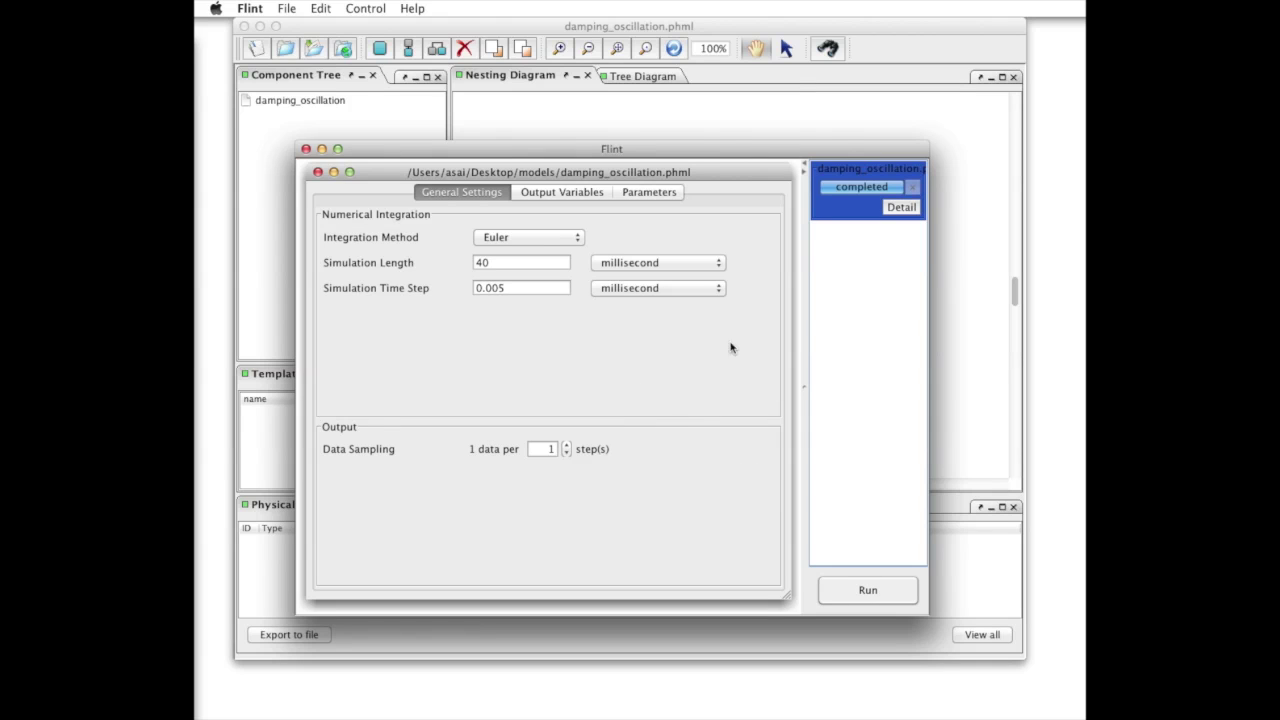
click(895, 216)
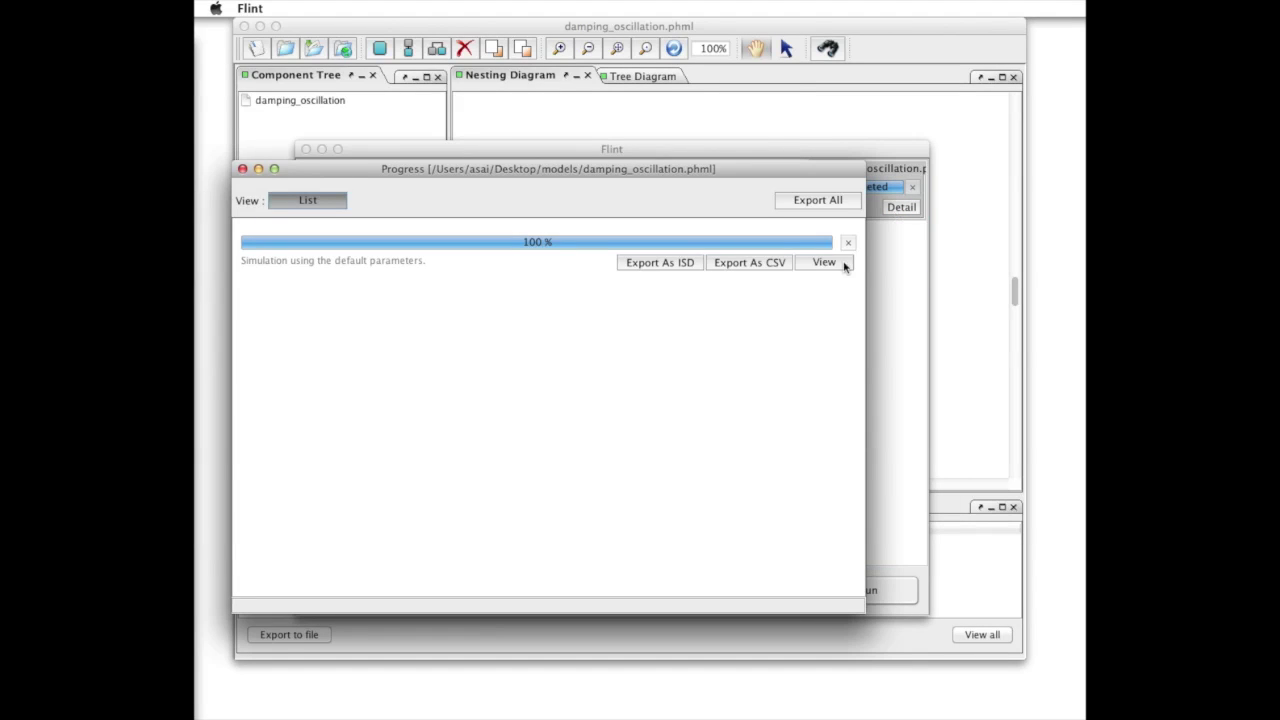
click(823, 263)
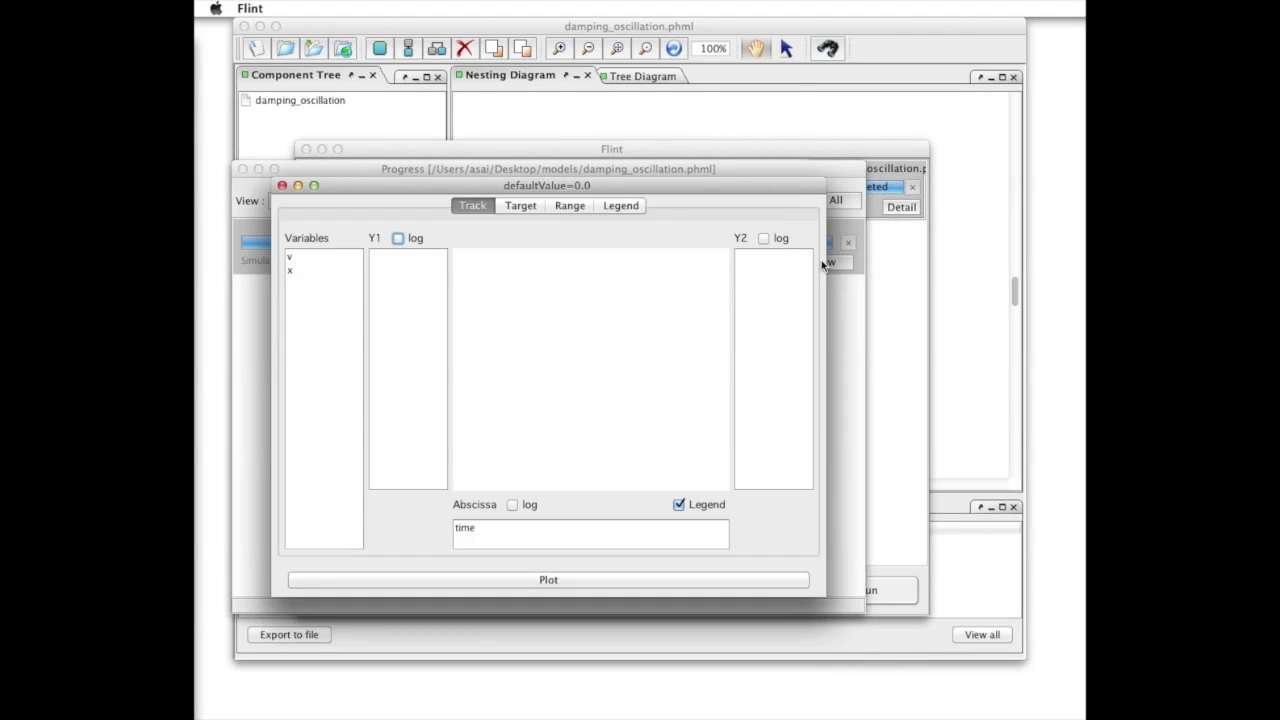
Step: Plot x against time, then plot v against x with time removed, and close the plot
drag(289, 272, 391, 288)
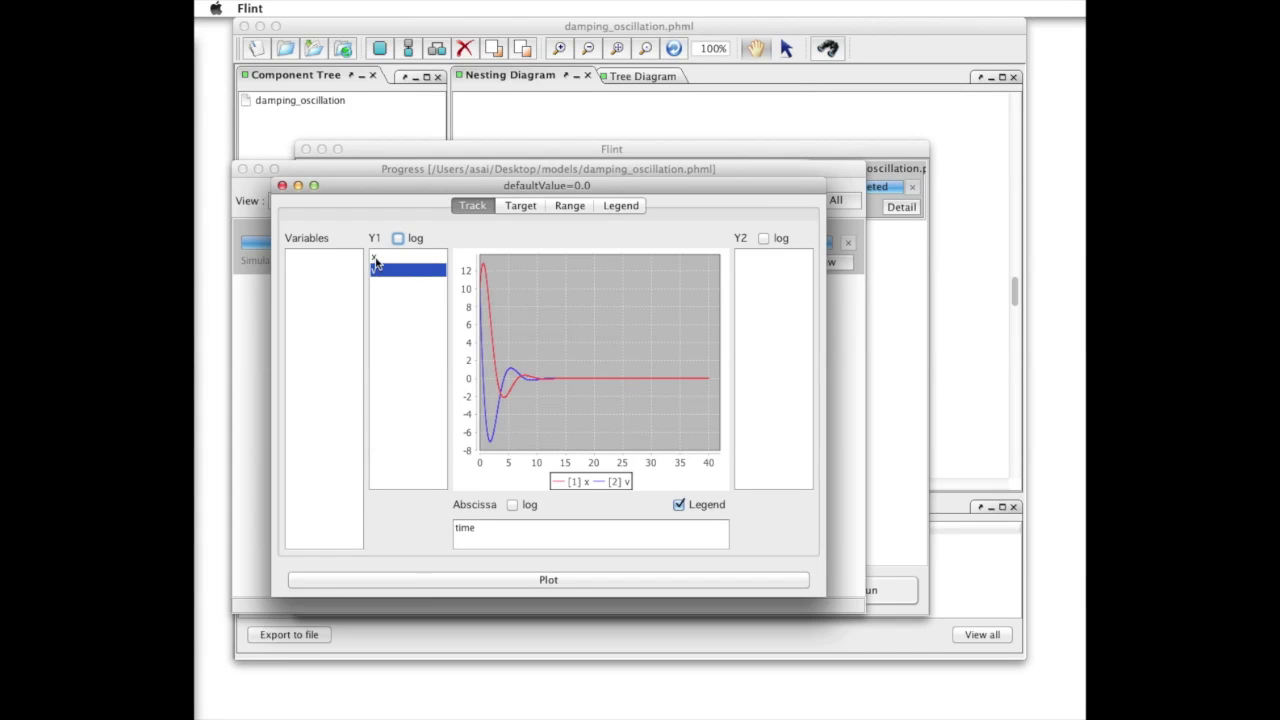
drag(376, 261, 510, 538)
drag(390, 271, 340, 283)
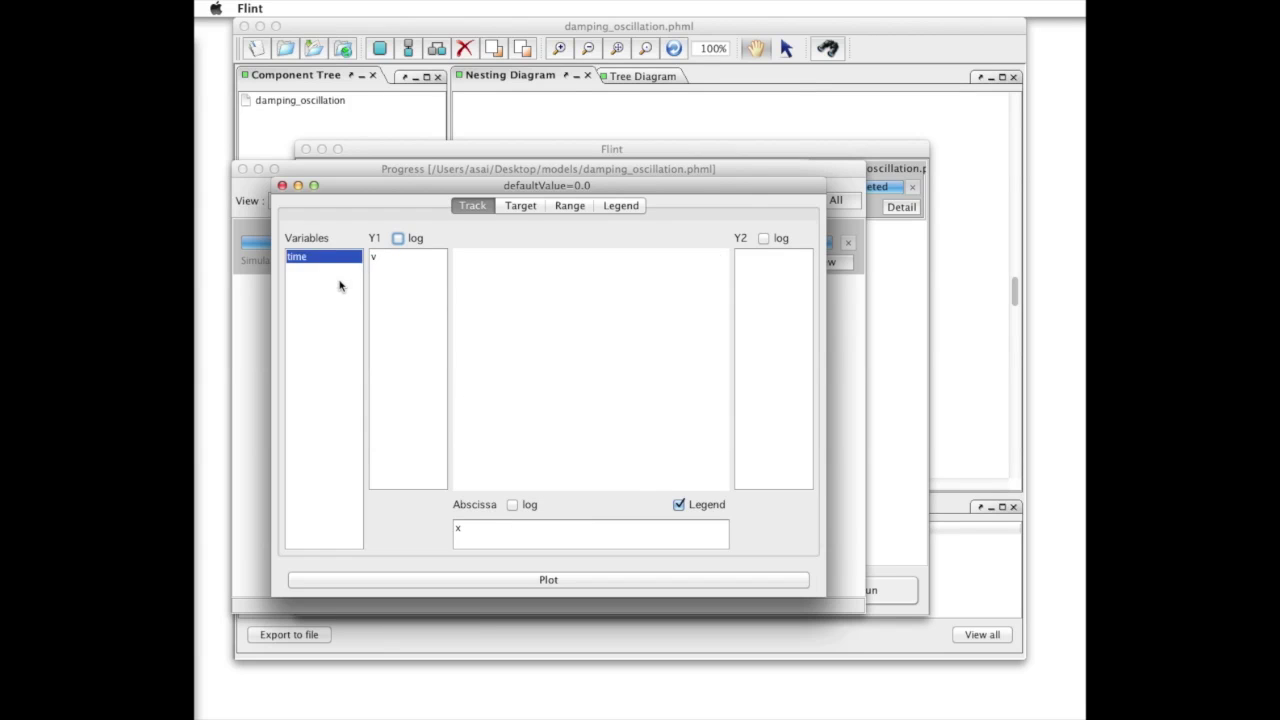
click(318, 335)
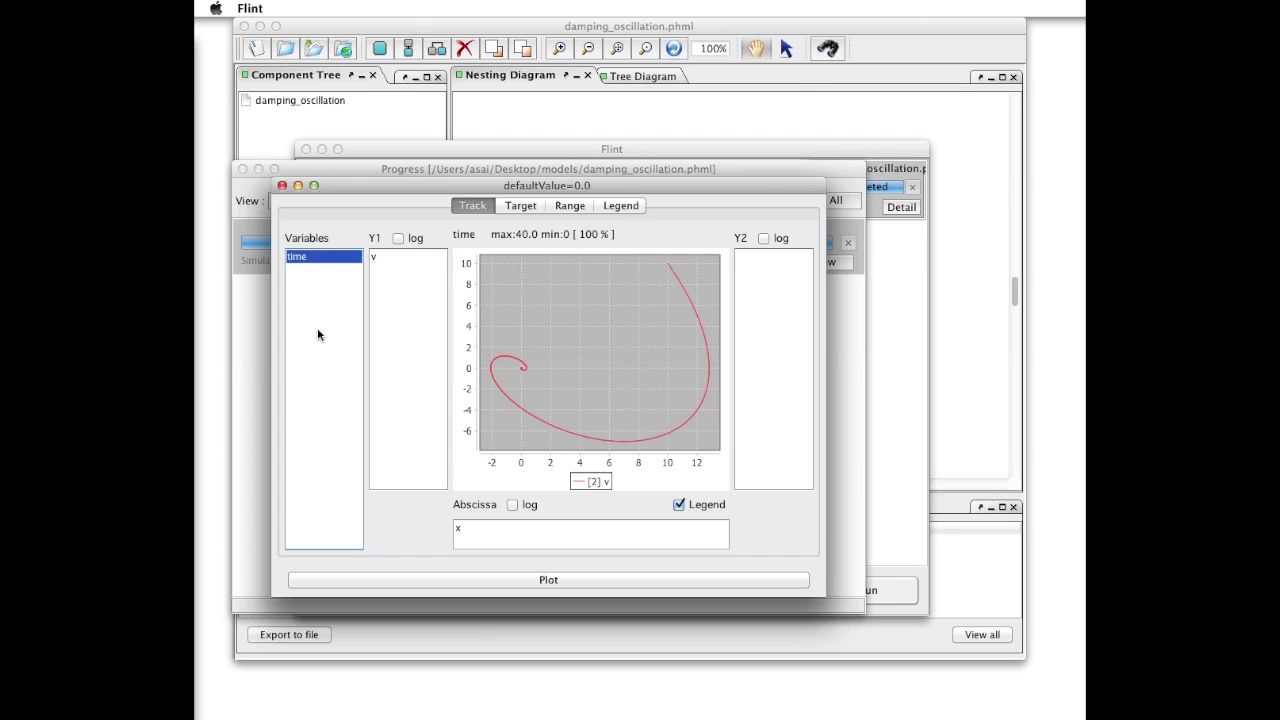
click(282, 186)
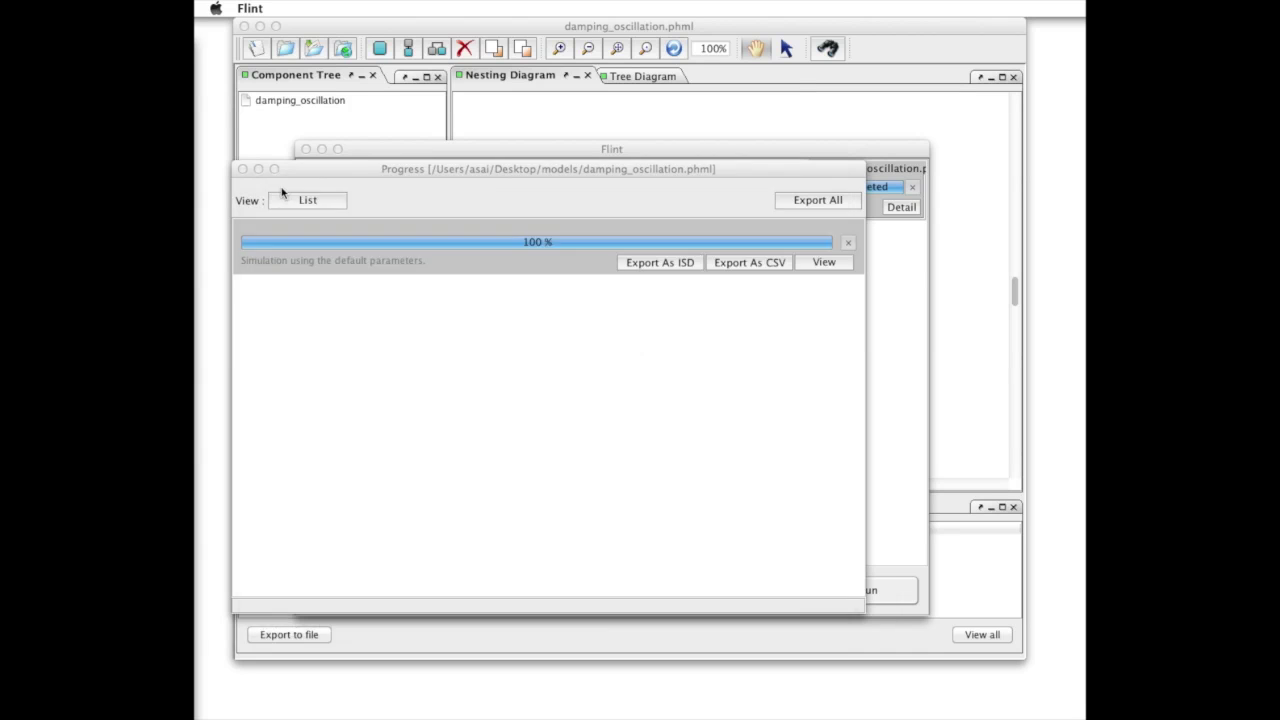
Step: In the Parameters tab, change k's expression from 1.0 to 0.2
click(243, 170)
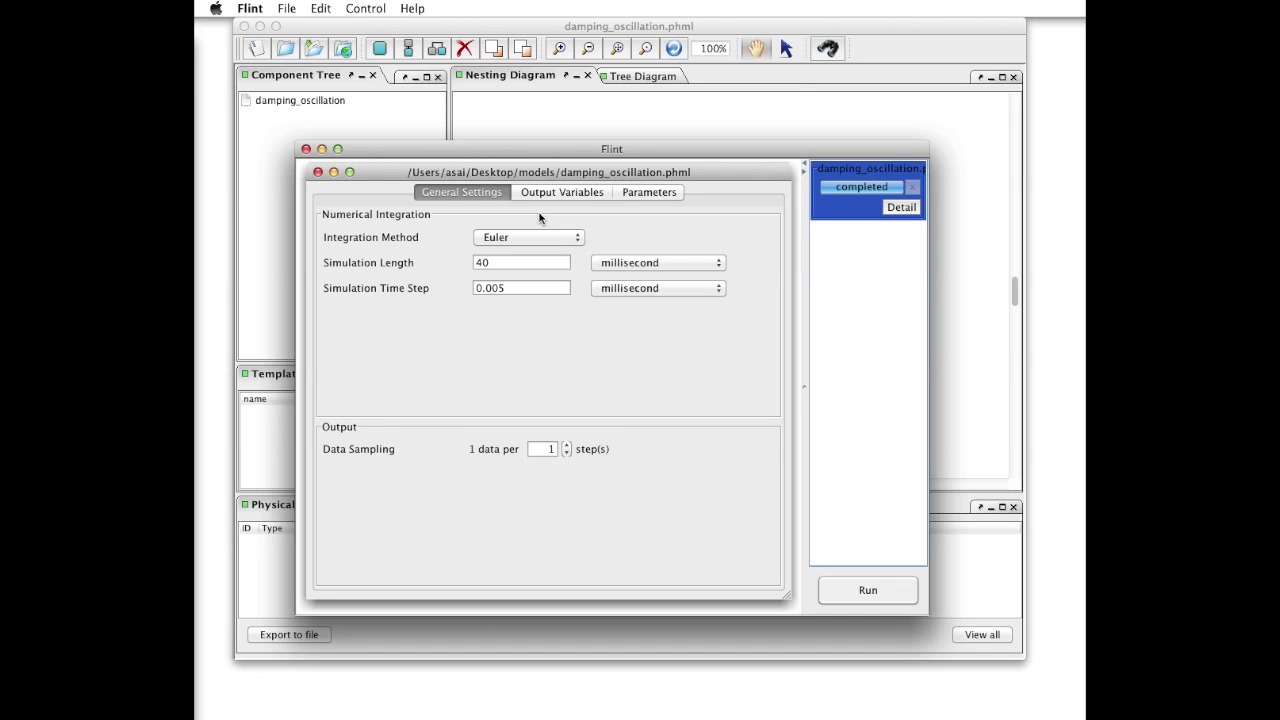
click(651, 196)
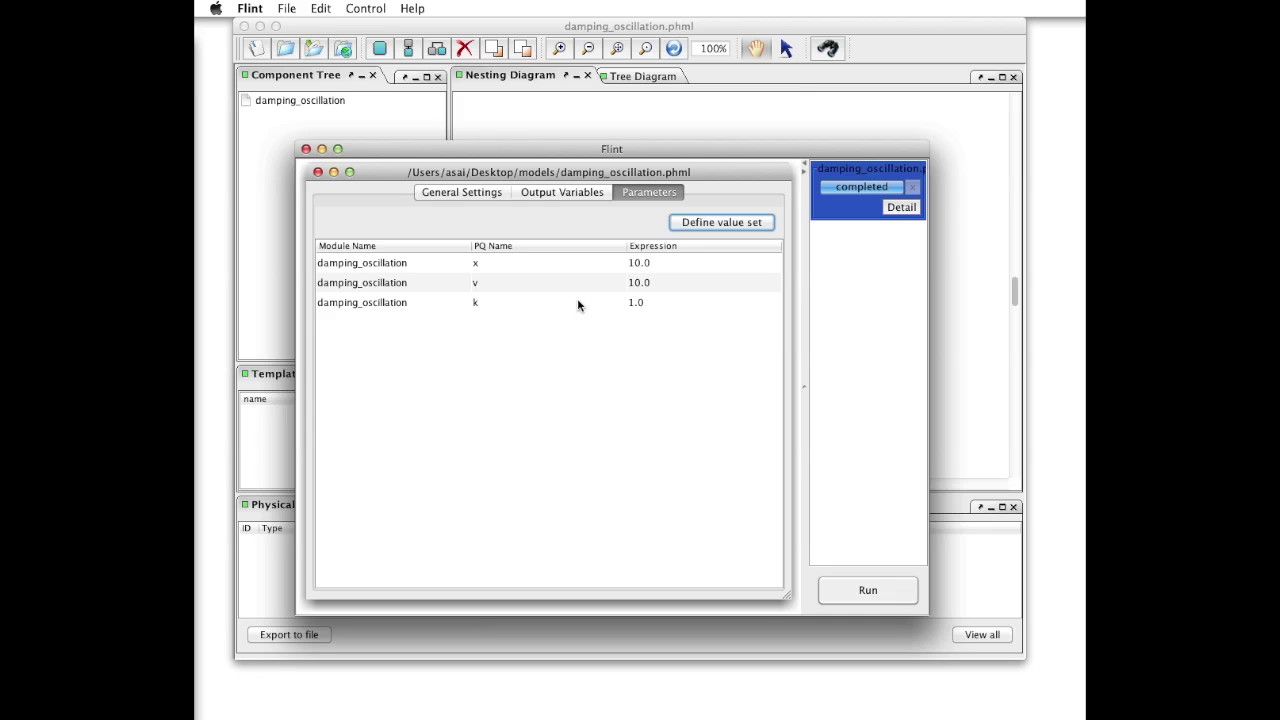
click(494, 306)
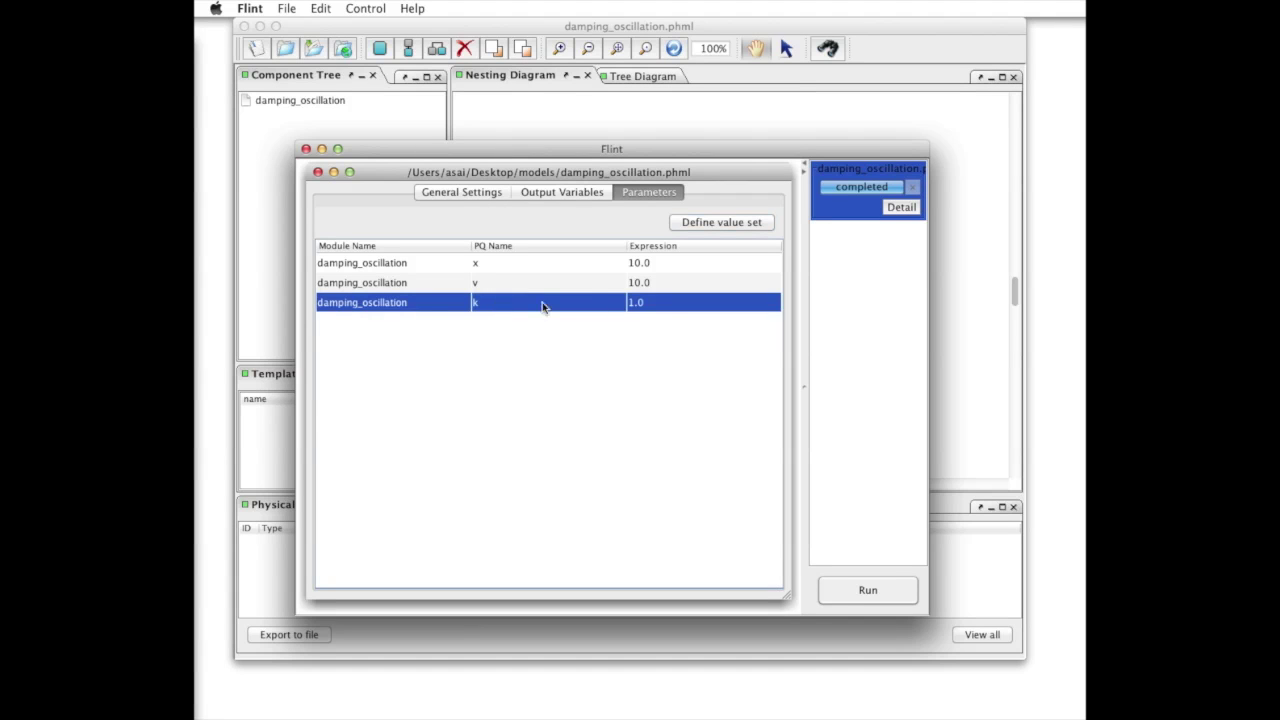
double_click(658, 307)
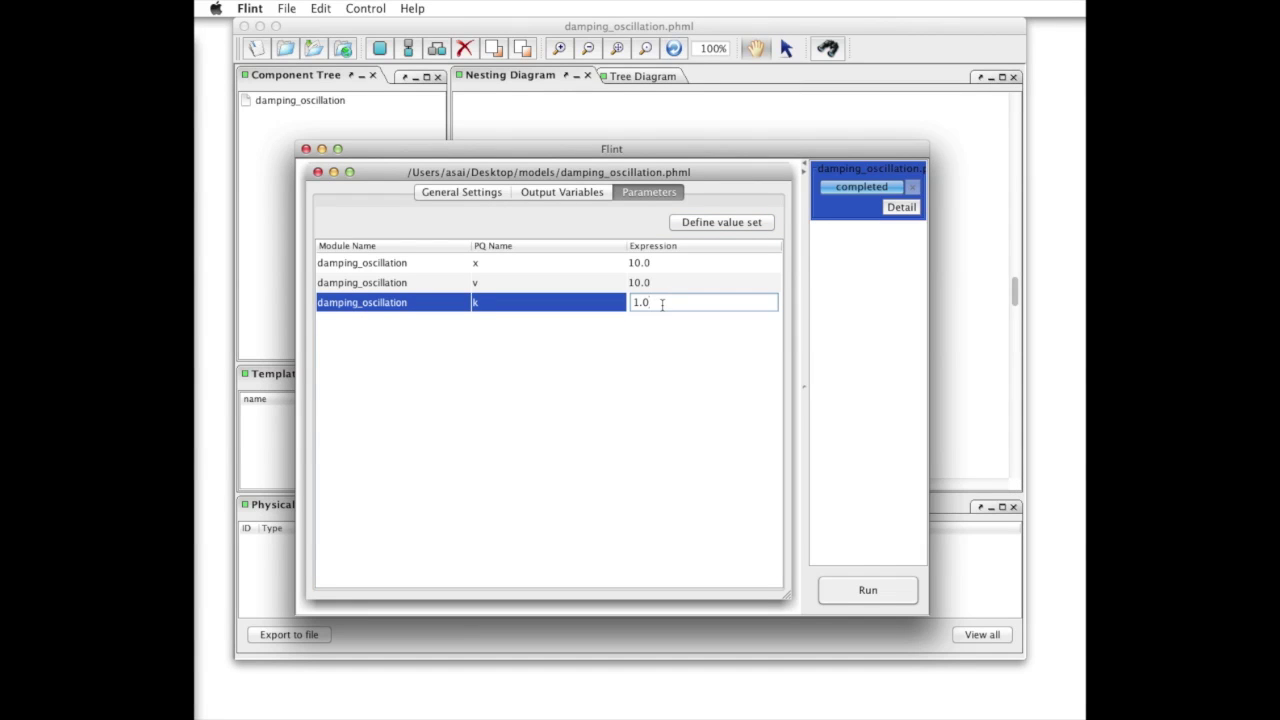
key(BackSpace)
key(BackSpace)
key(BackSpace)
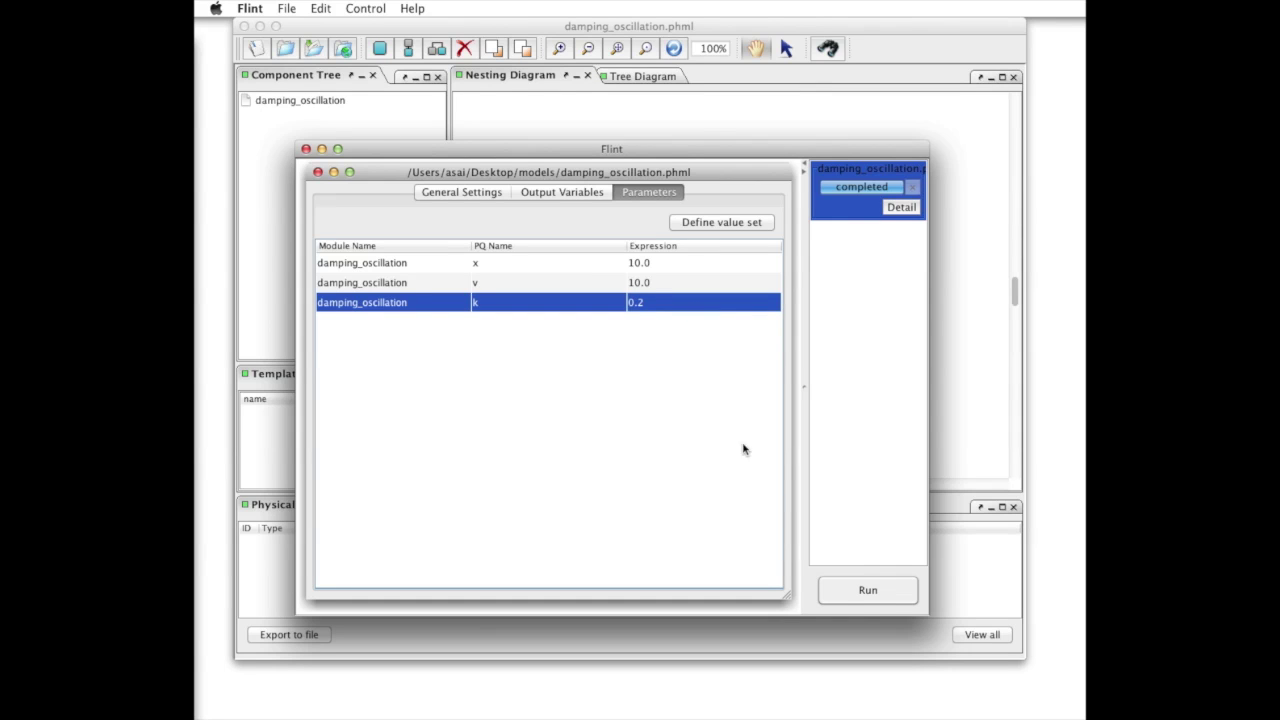
Step: Rerun the simulation with k = 0.2 and open the new results' plot setup
click(858, 602)
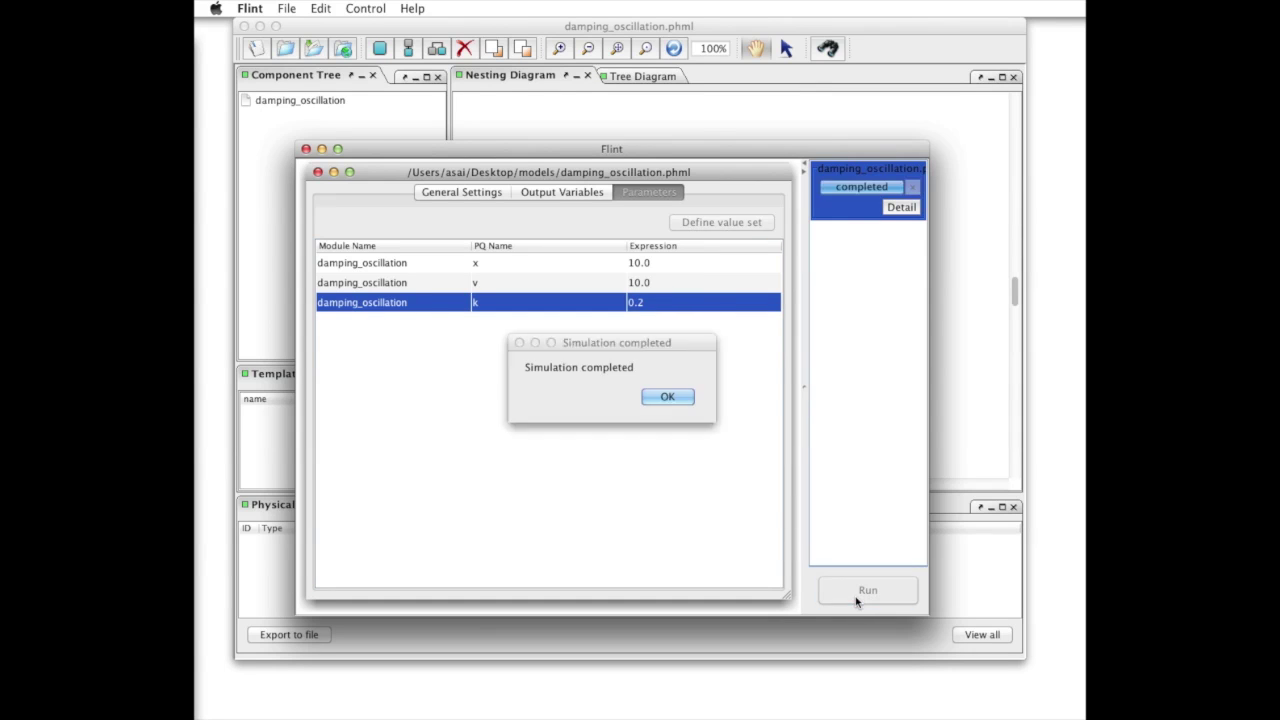
click(659, 402)
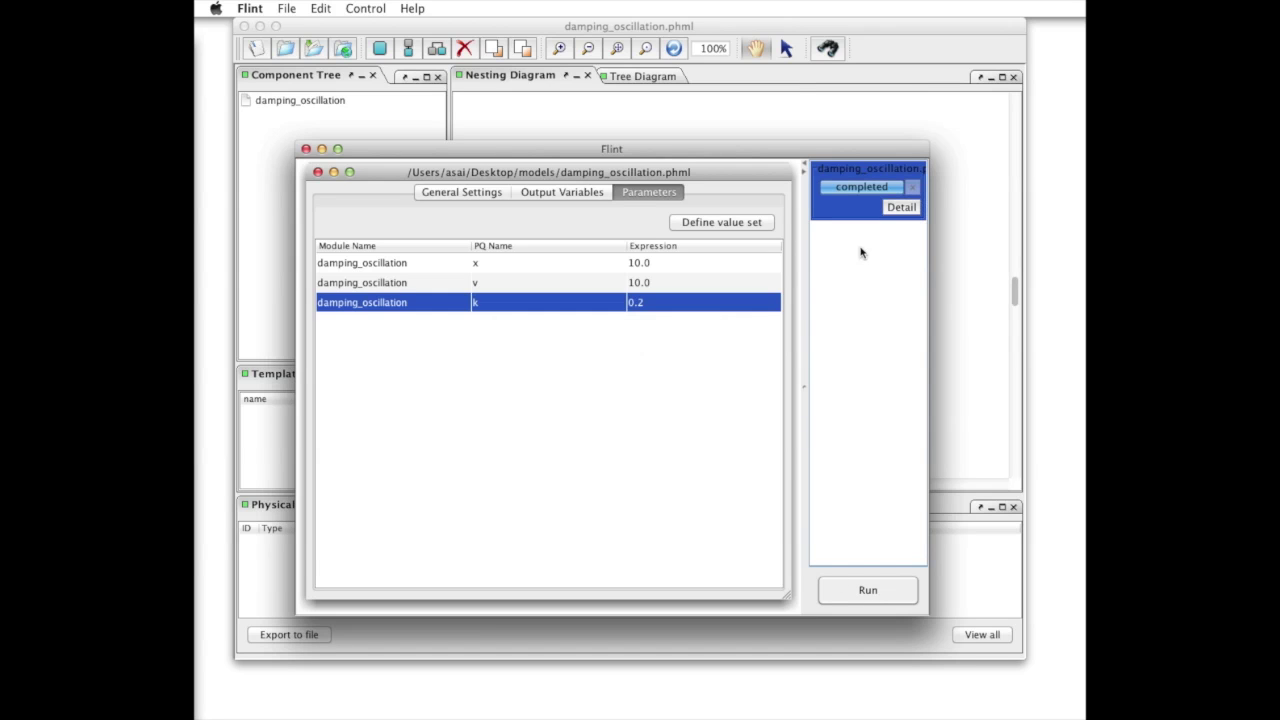
click(895, 212)
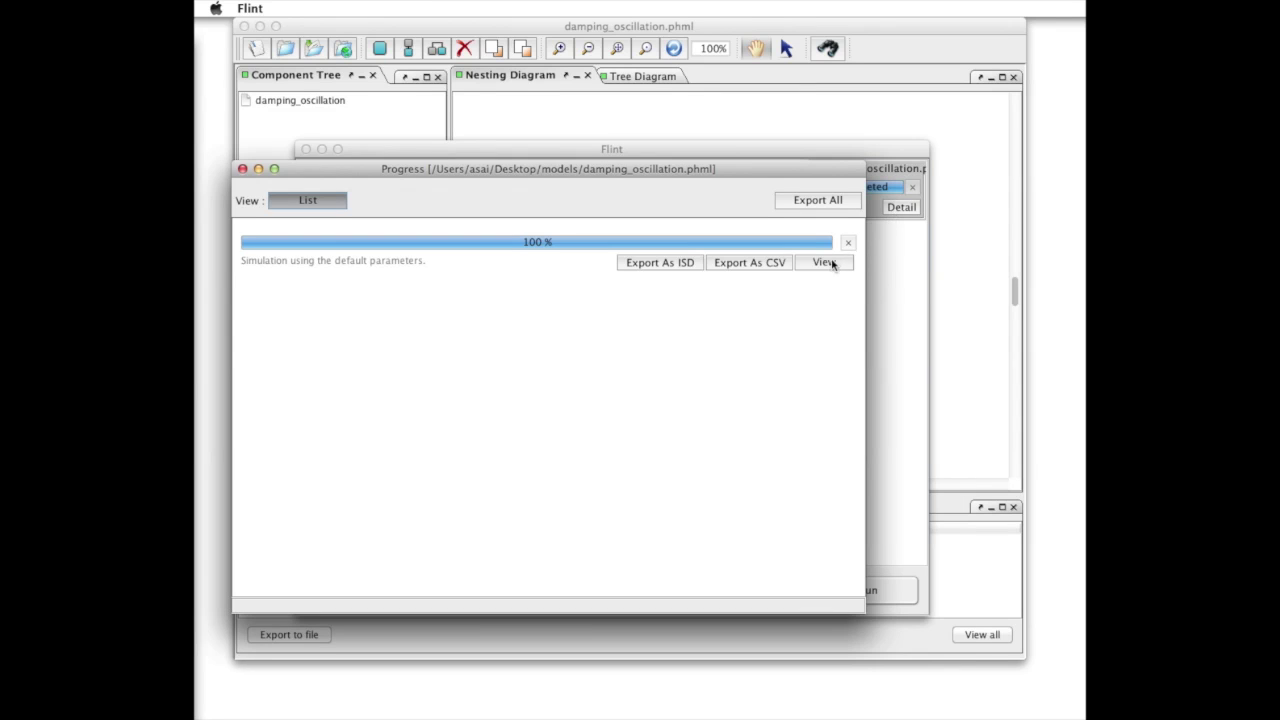
click(826, 262)
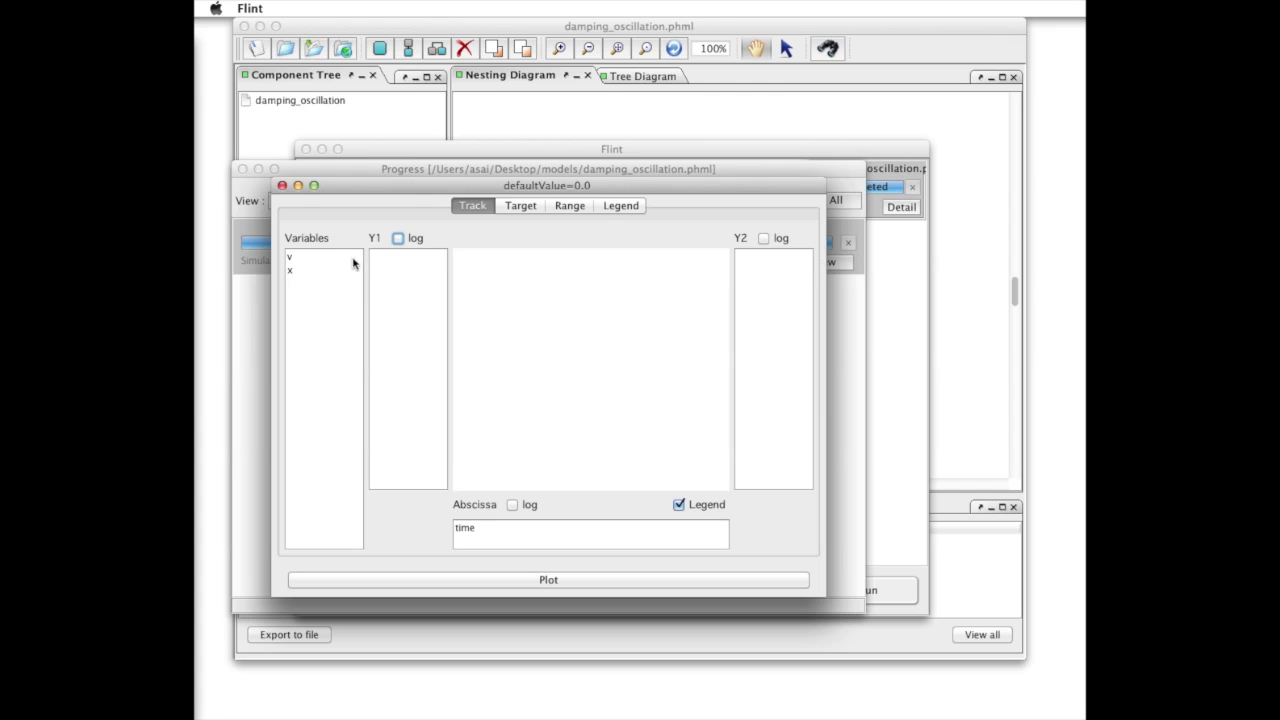
Step: Plot the k = 0.2 x and v time courses, then v against x, and close the plot
drag(337, 272, 402, 273)
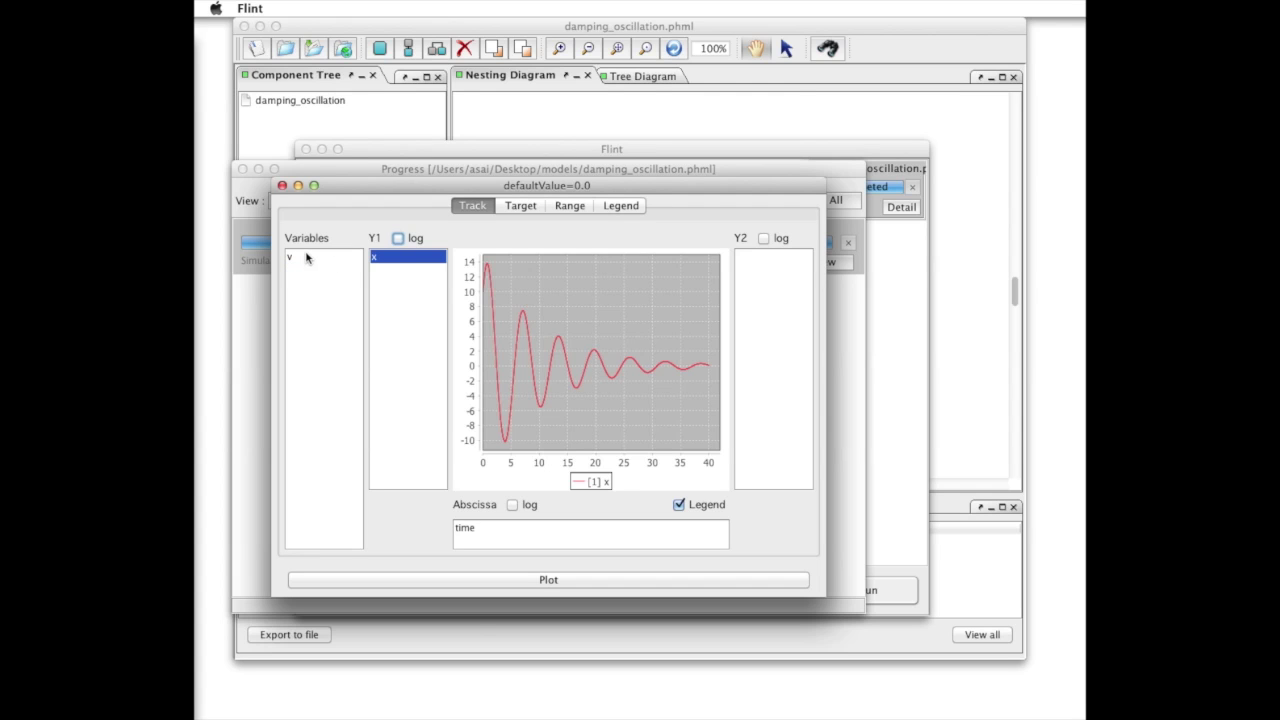
drag(306, 258, 385, 285)
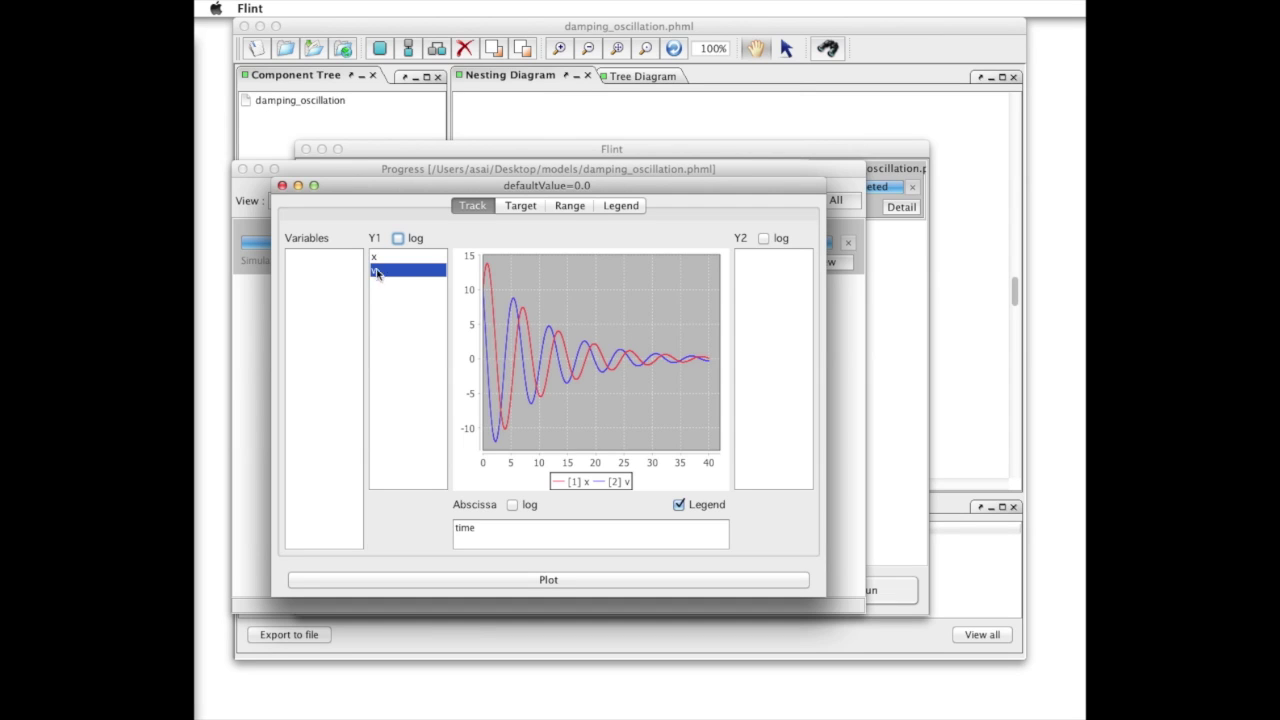
click(374, 257)
drag(501, 531, 491, 531)
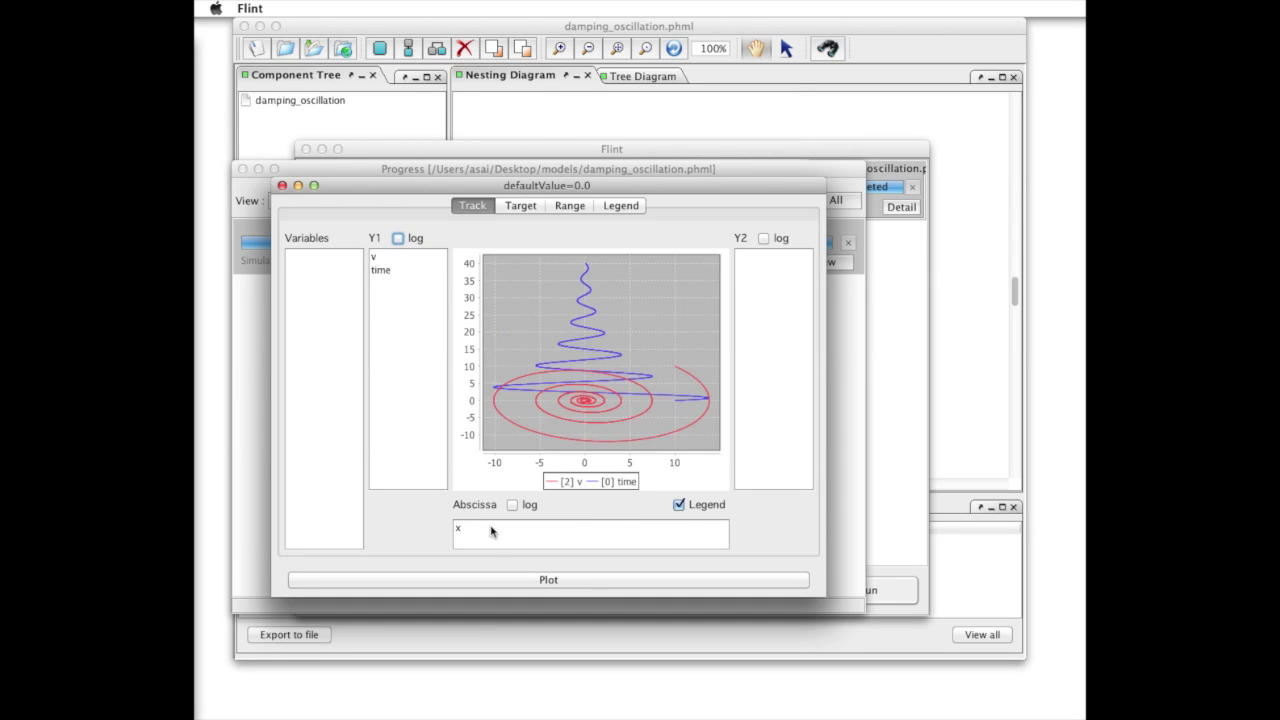
drag(375, 268, 349, 277)
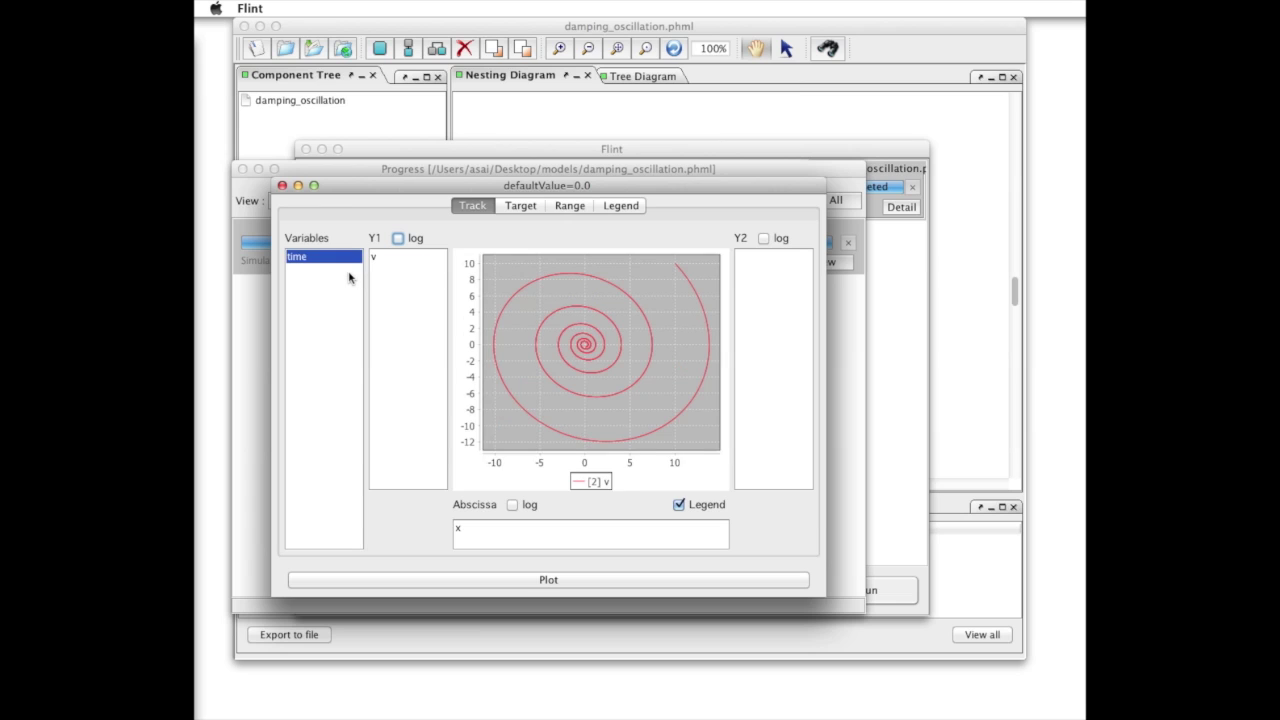
click(398, 345)
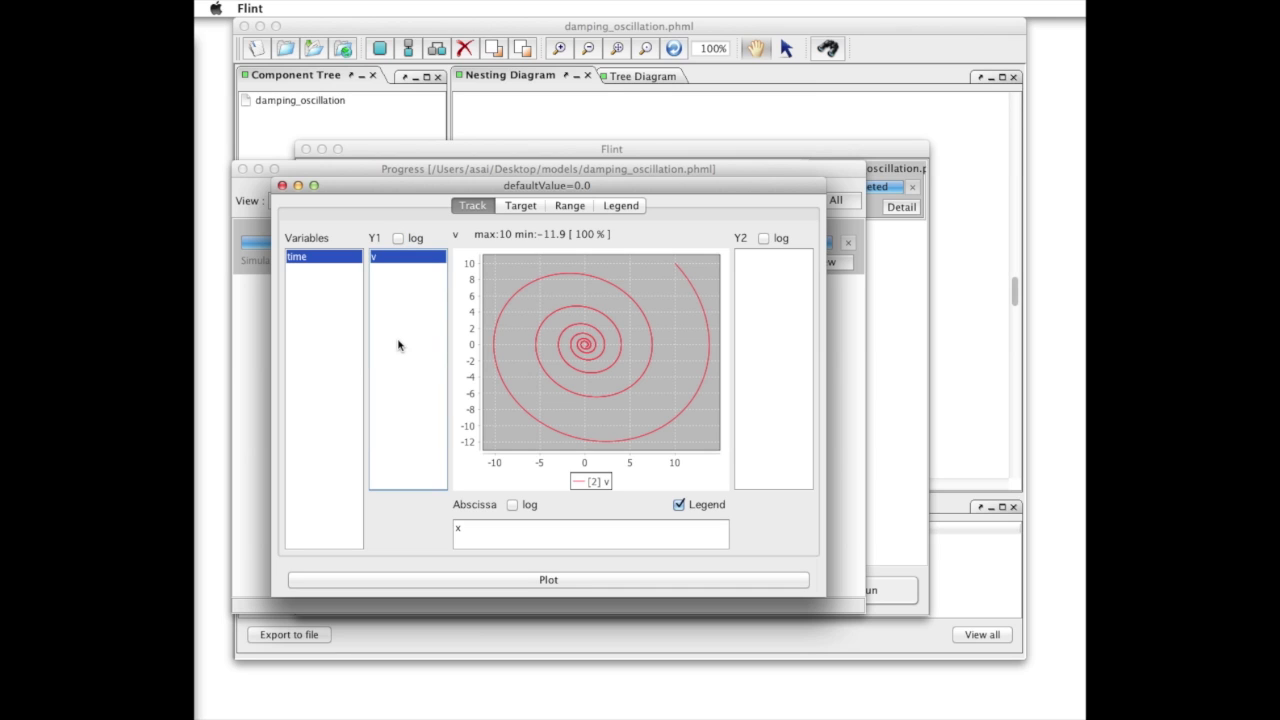
click(281, 187)
Step: Change k to -0.3 and rerun the simulation
click(242, 169)
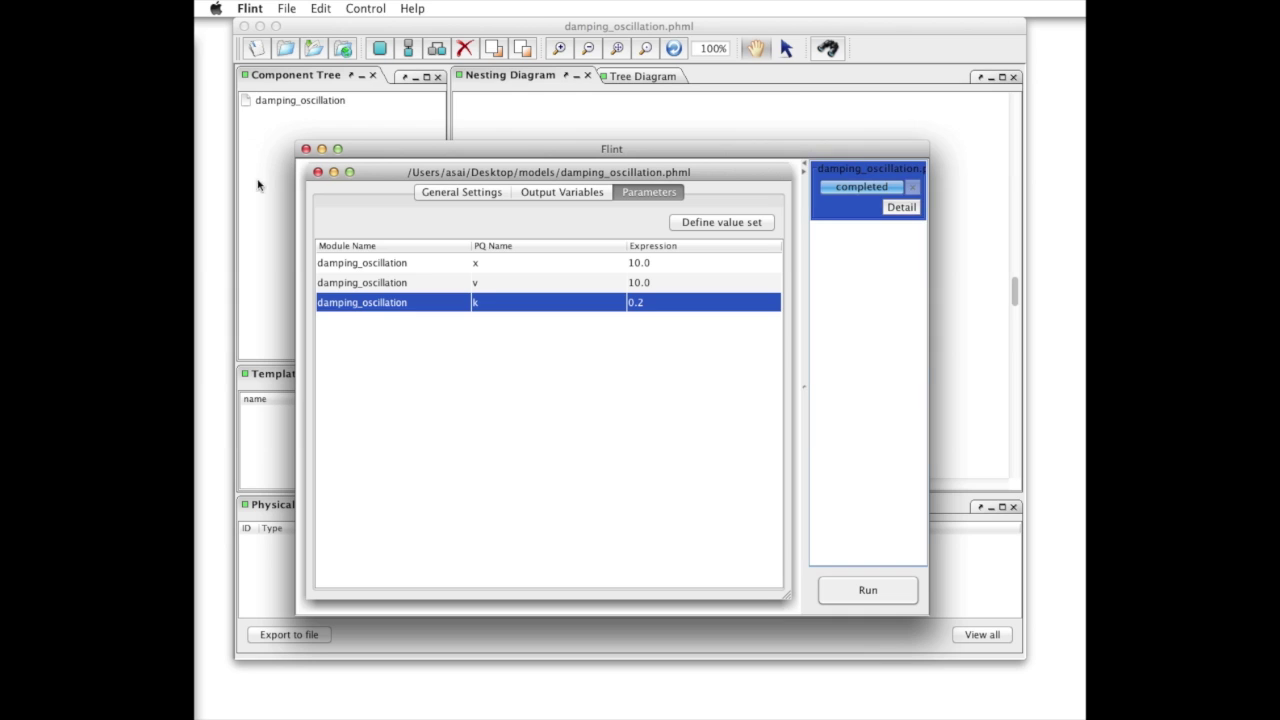
double_click(659, 303)
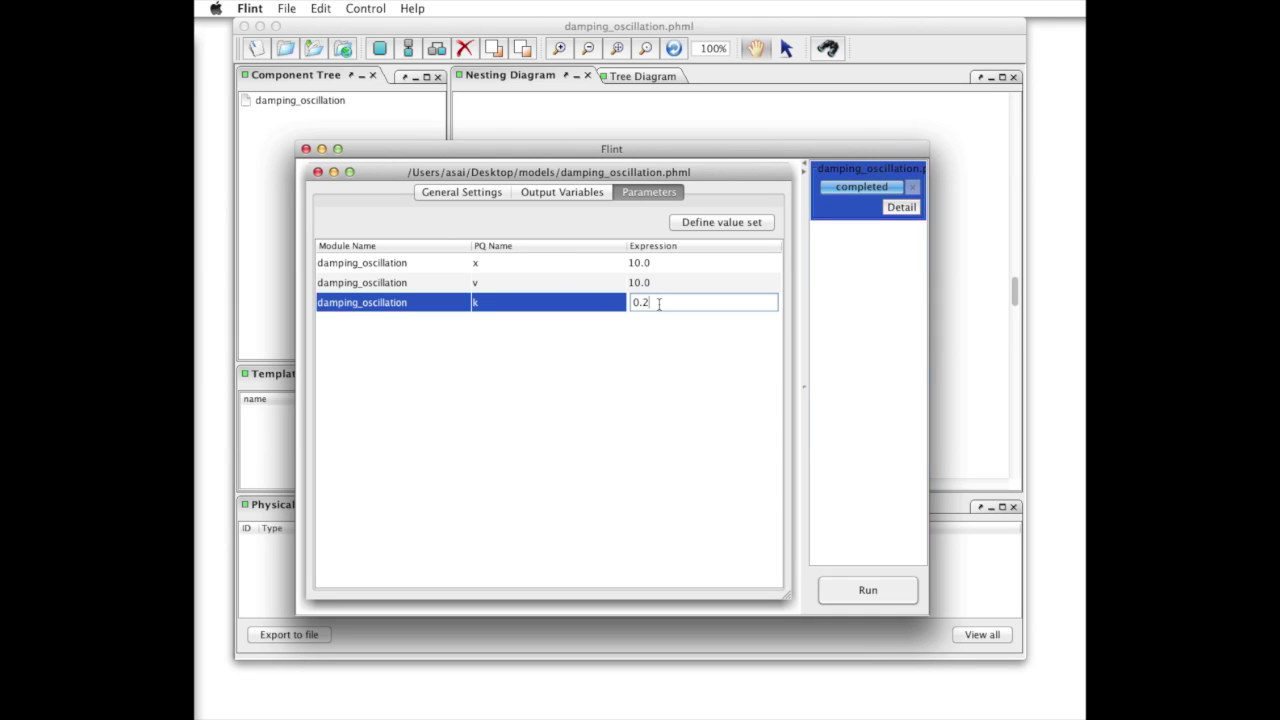
key(BackSpace)
key(BackSpace)
key(BackSpace)
text(-0.3)
key(Return)
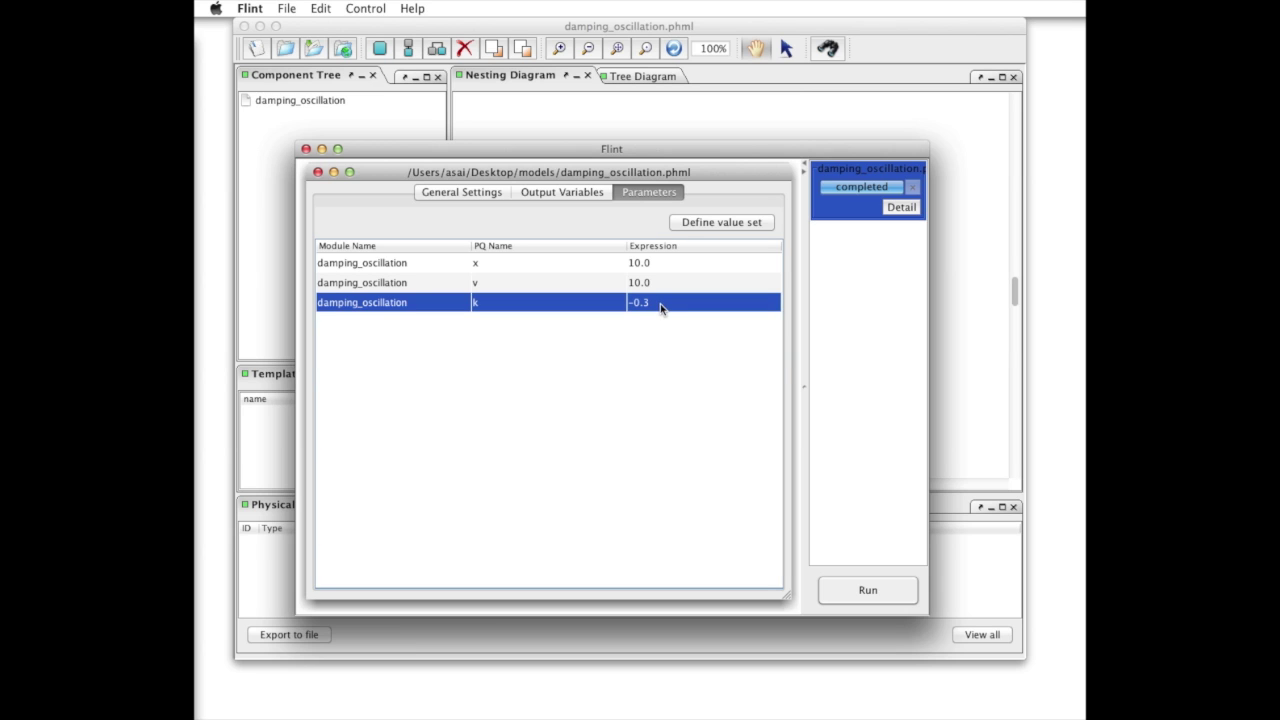
click(881, 591)
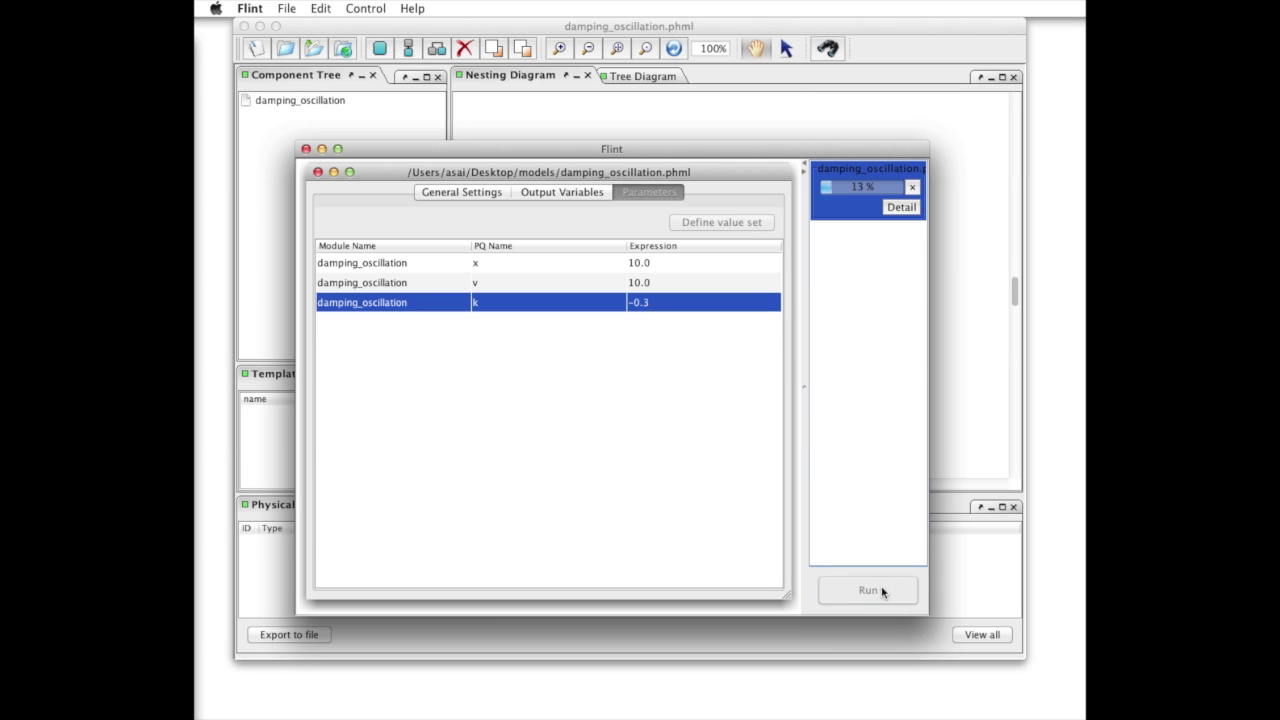
Step: Plot x and v over time, then v against x with time removed
click(673, 402)
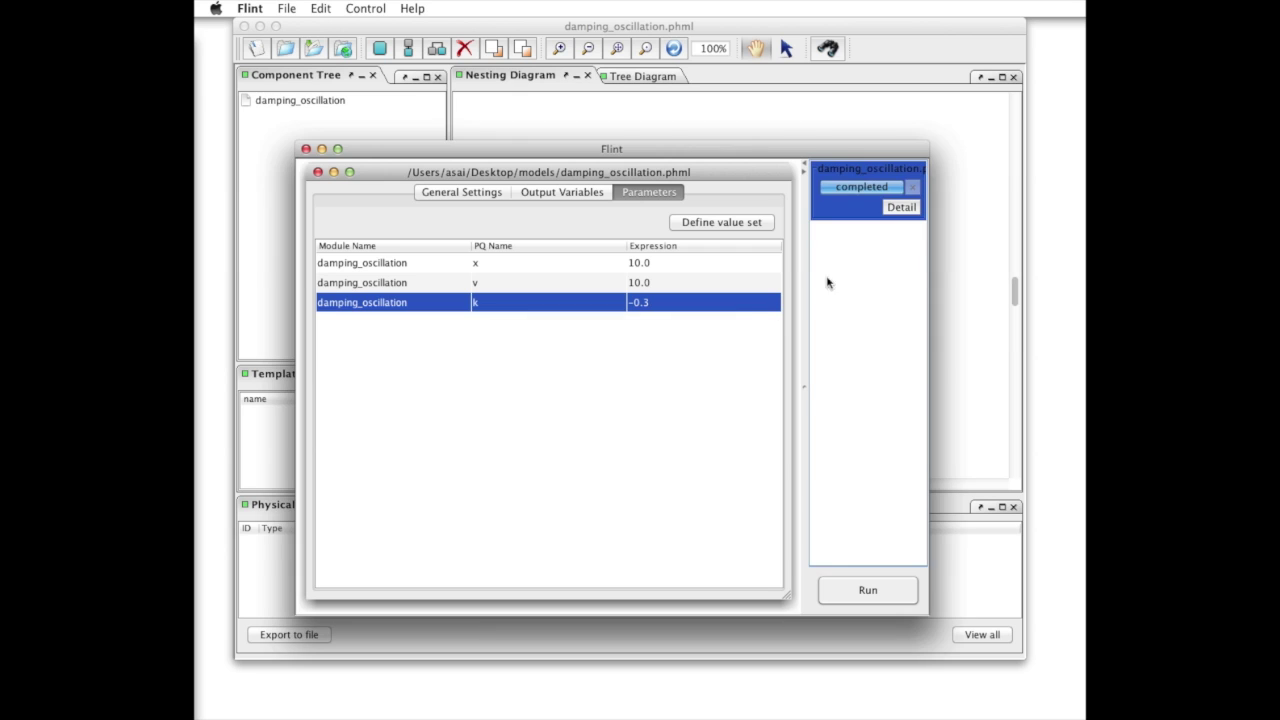
click(896, 212)
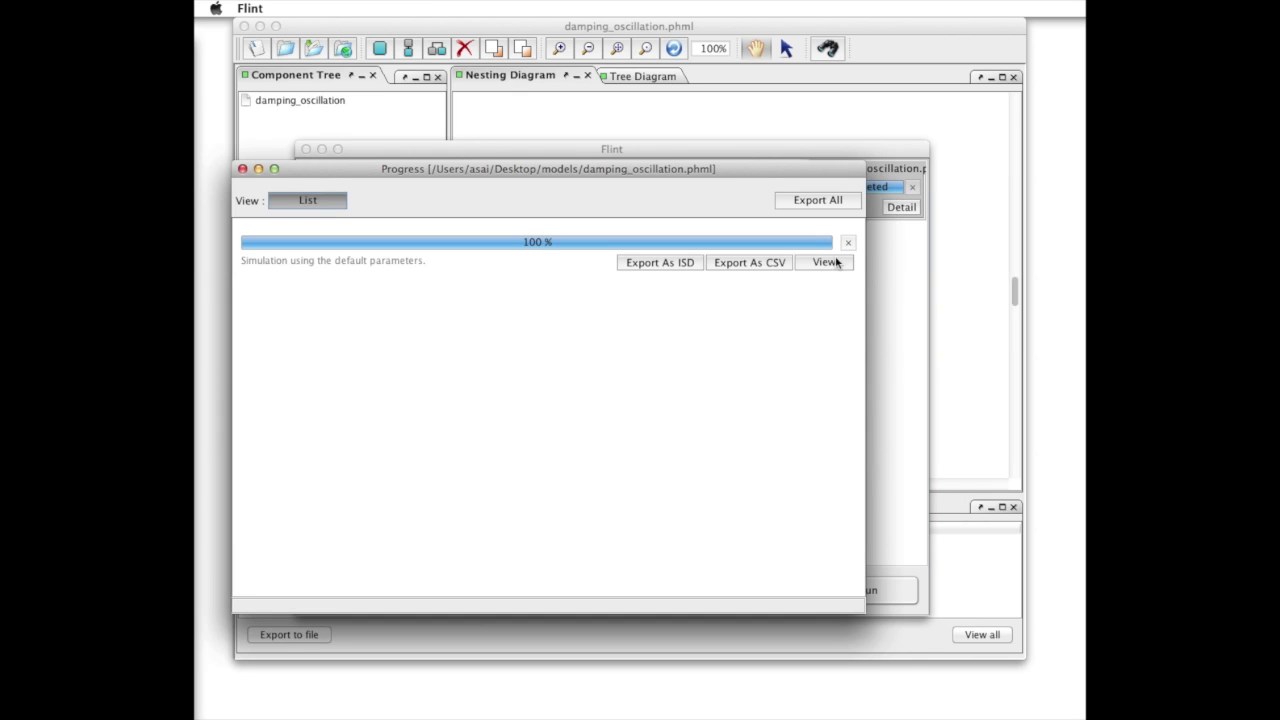
click(826, 262)
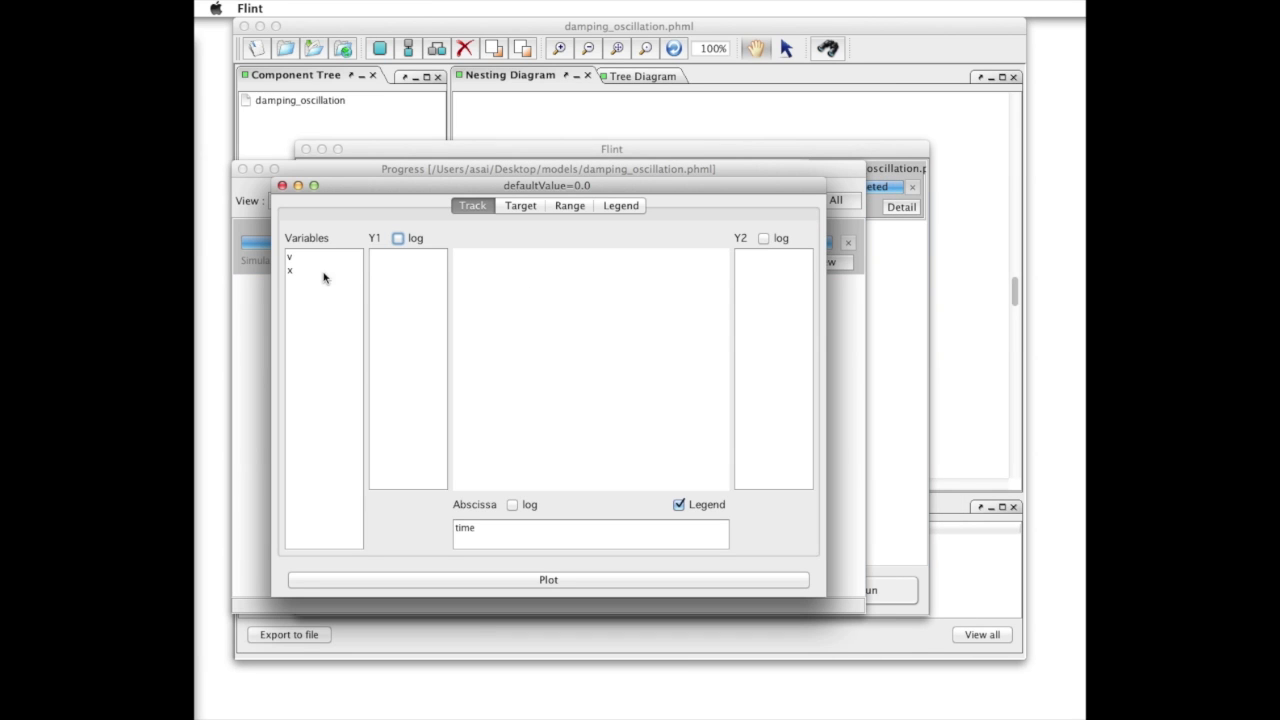
drag(323, 275, 400, 265)
drag(317, 259, 396, 290)
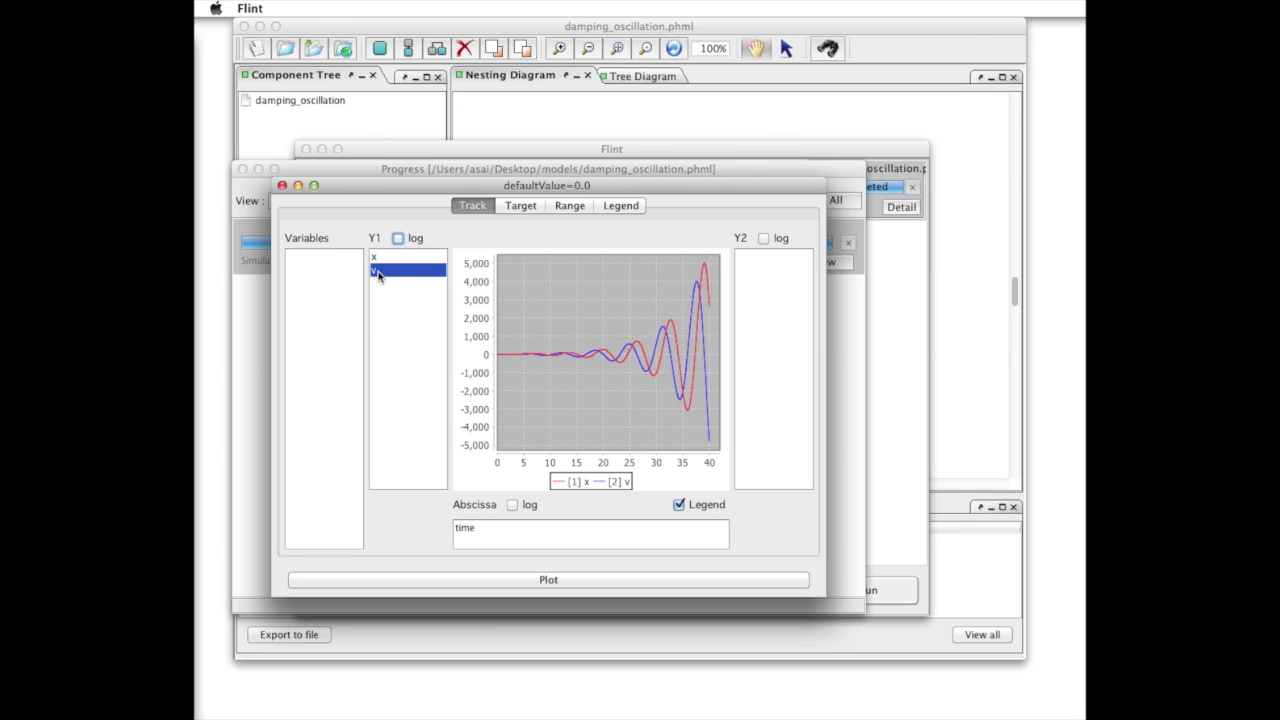
drag(374, 257, 535, 543)
mouse_move(379, 271)
mouse_down()
mouse_move(337, 274)
mouse_move(337, 285)
mouse_up()
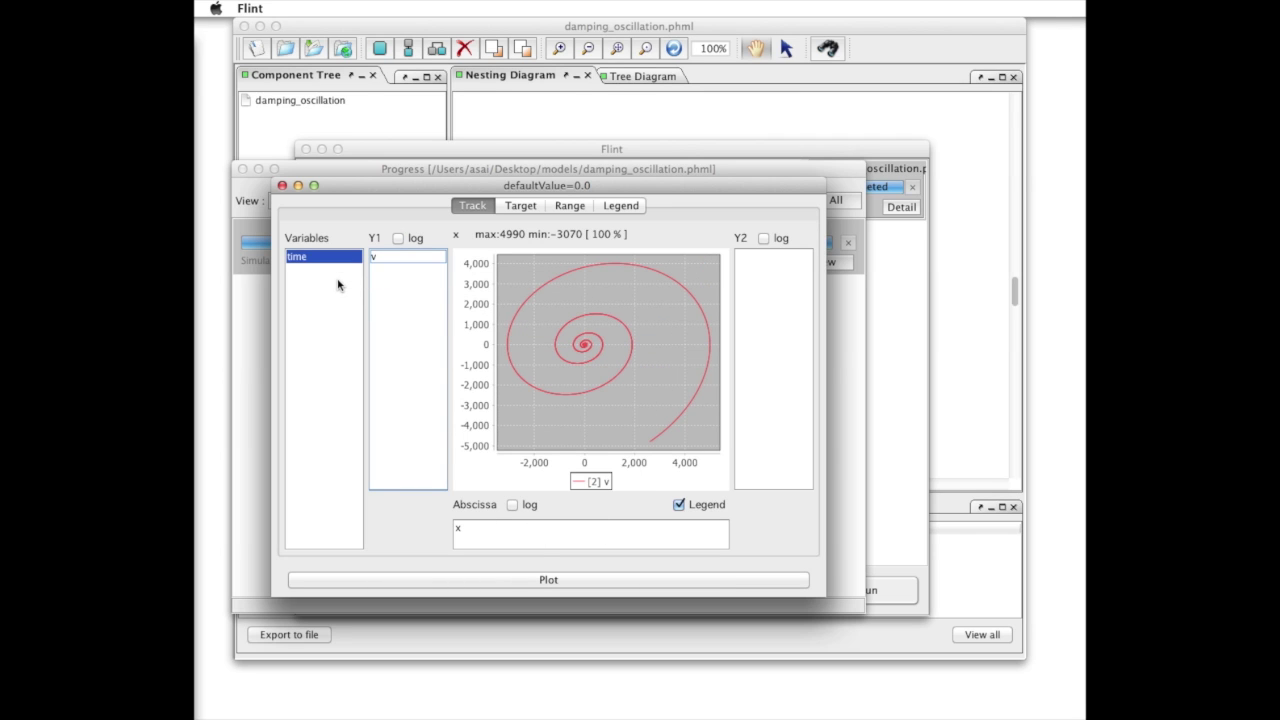
Step: Close the plot and progress windows, set k to 0, and rerun
click(282, 185)
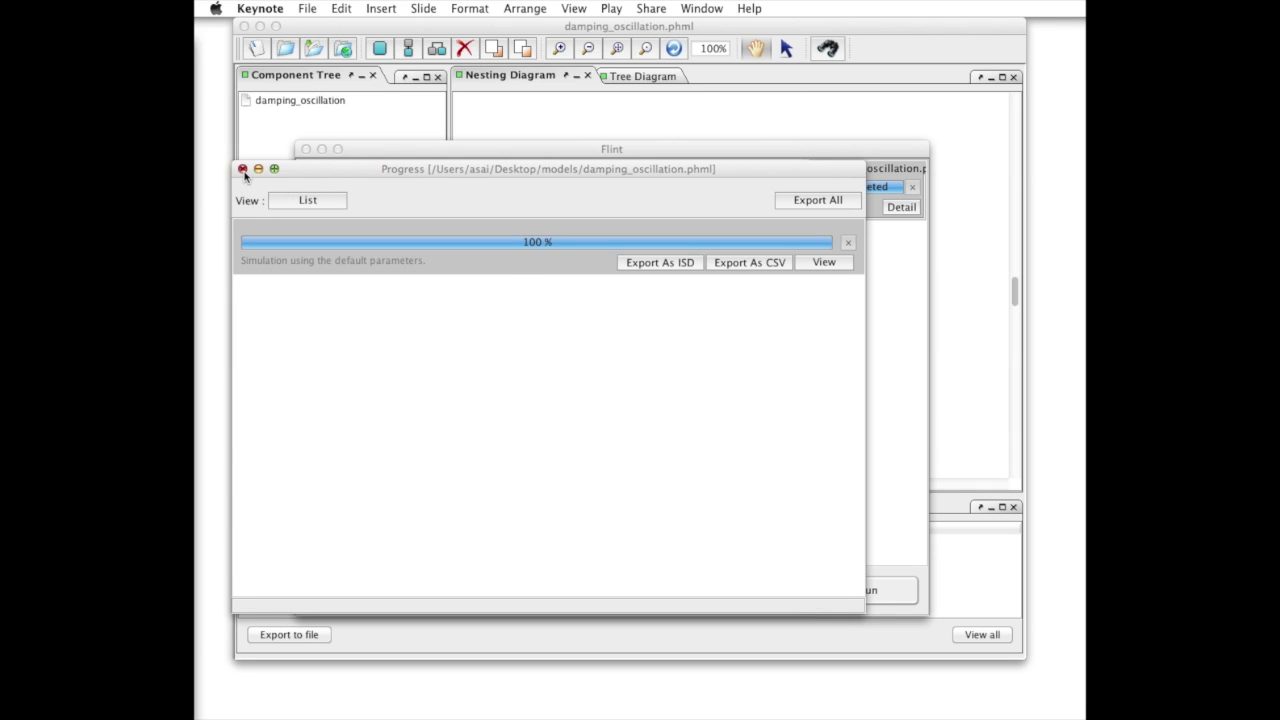
click(243, 170)
click(682, 311)
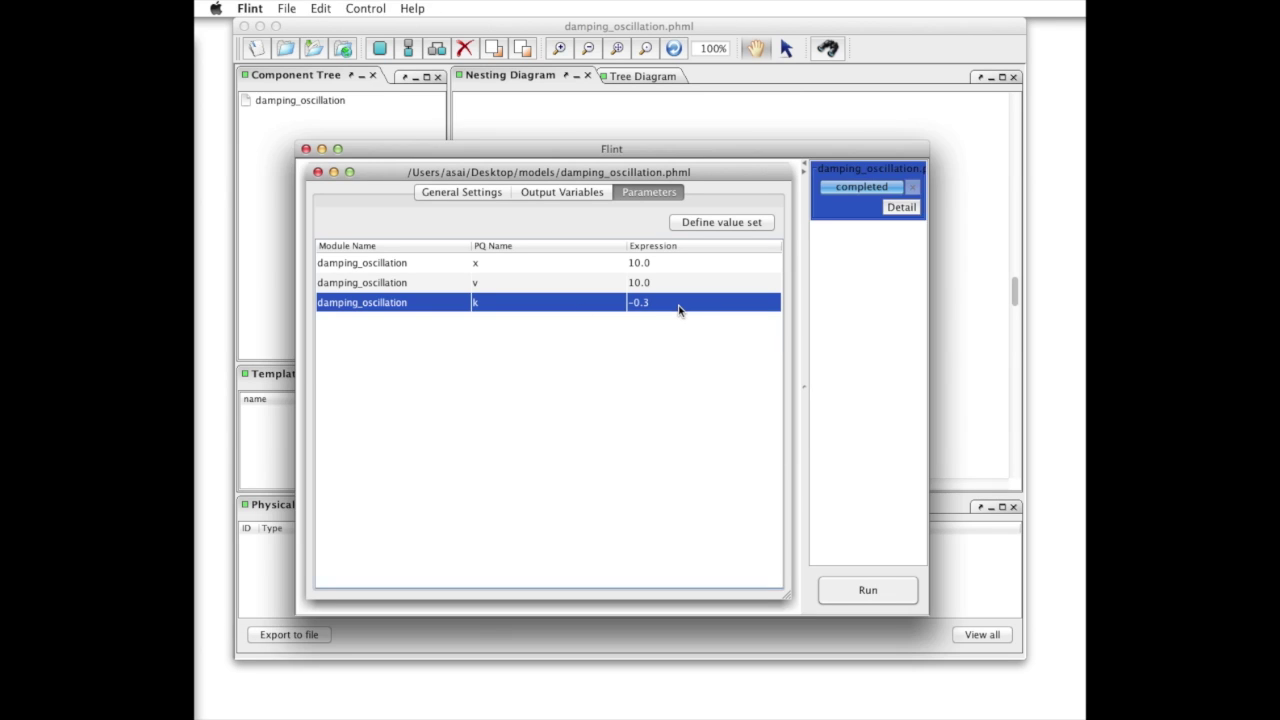
double_click(679, 306)
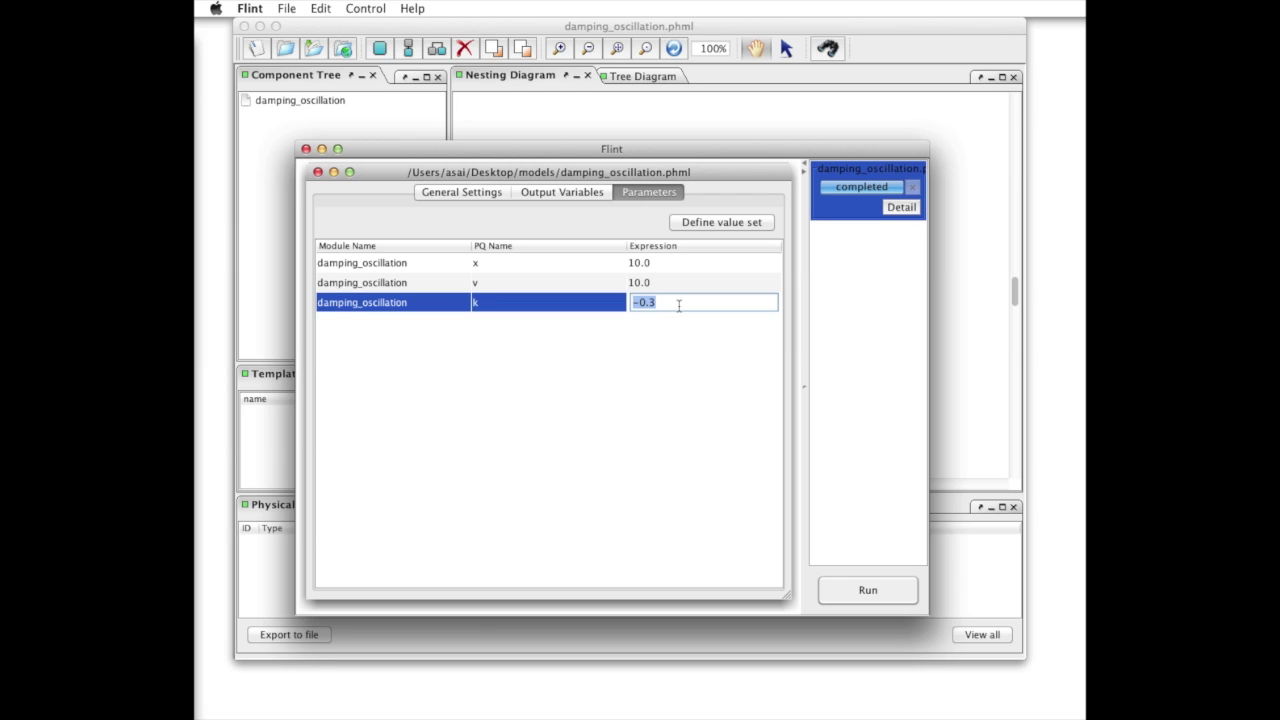
text(0)
key(Return)
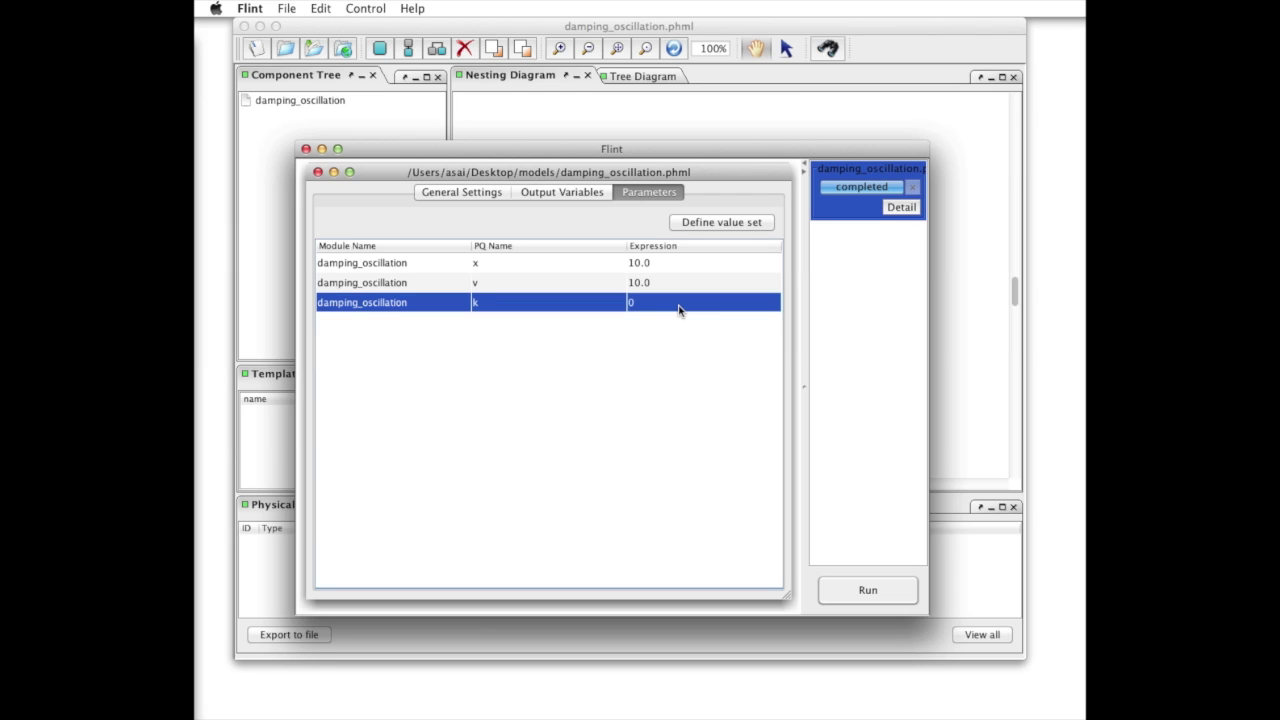
click(861, 591)
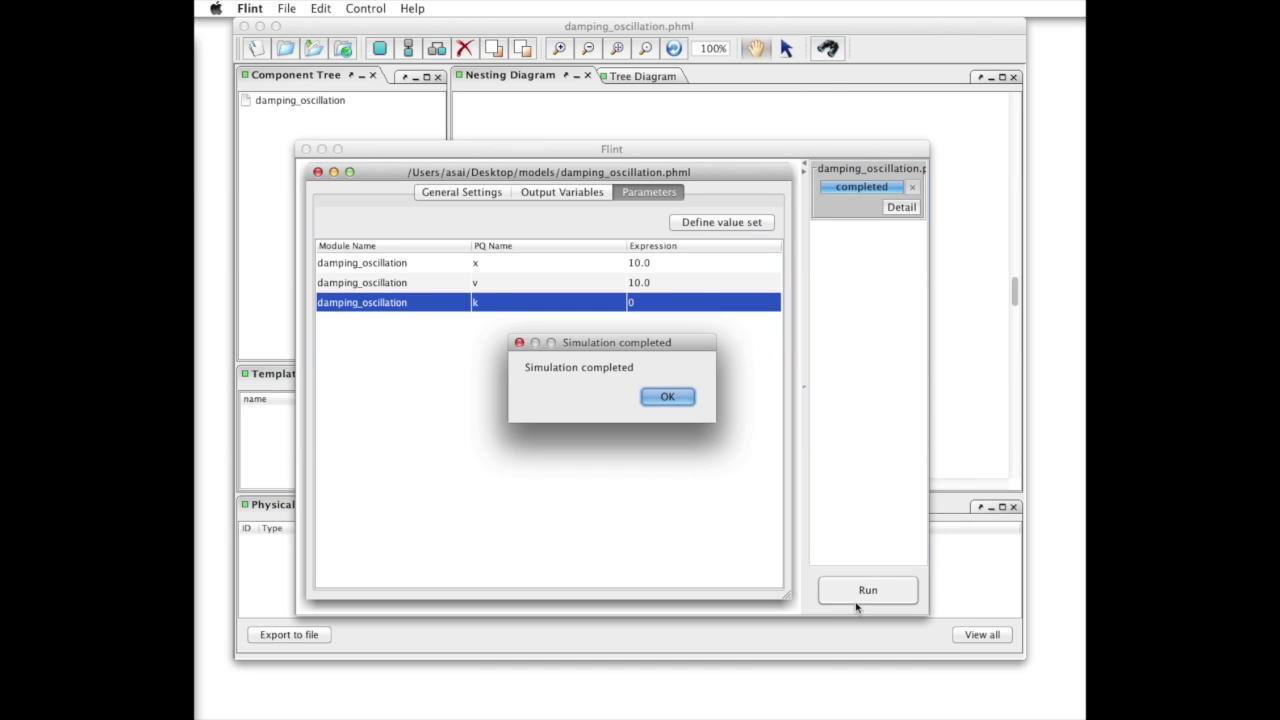
Step: Plot x and v over time, then v against x, and close the plot
click(666, 398)
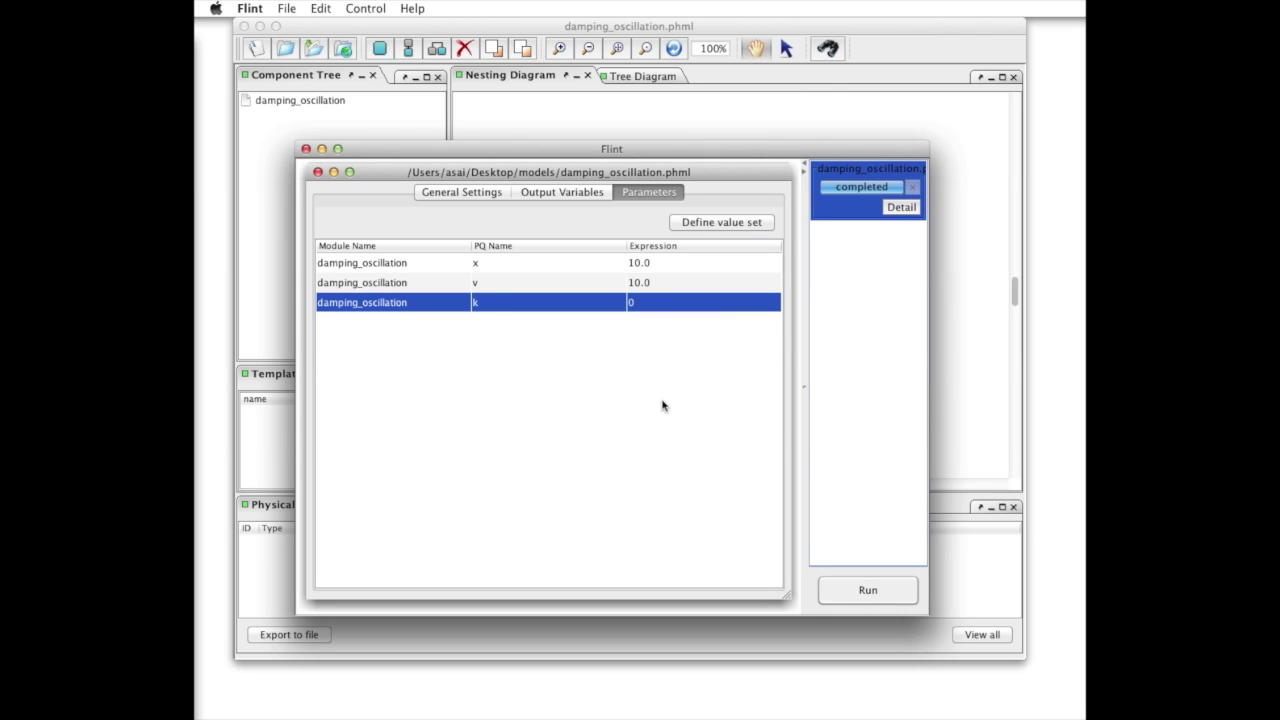
click(902, 207)
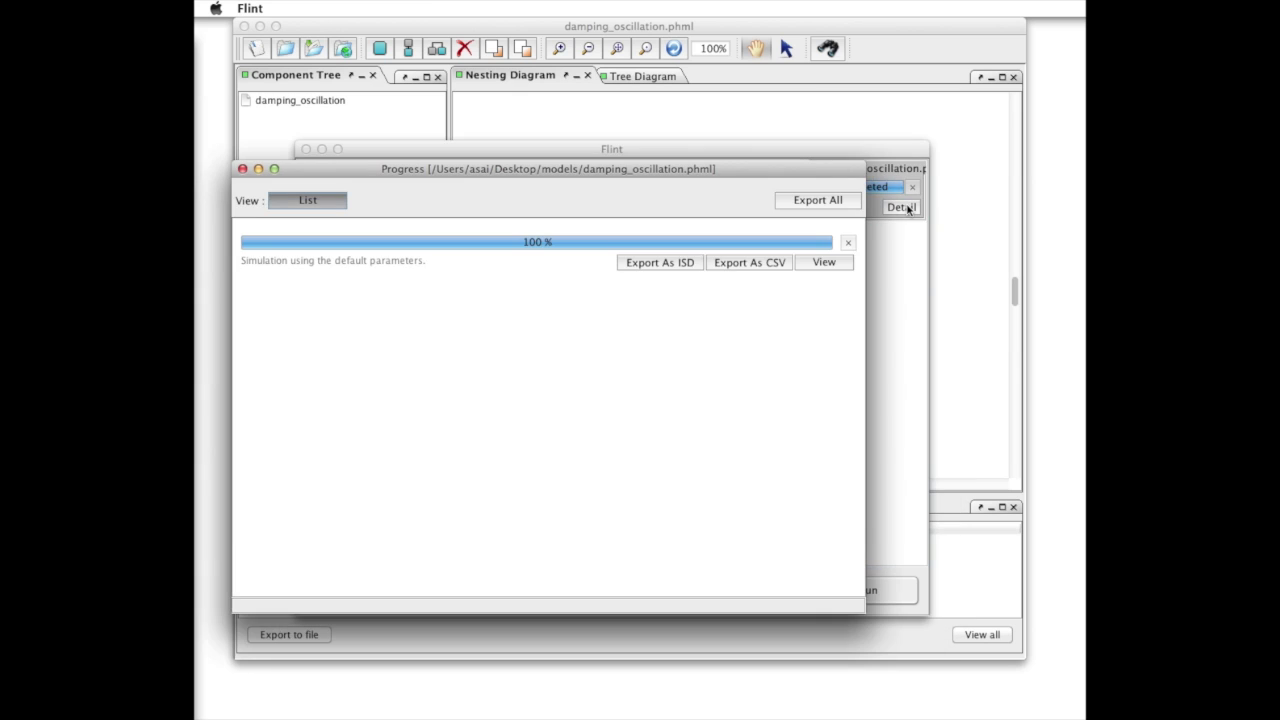
click(833, 264)
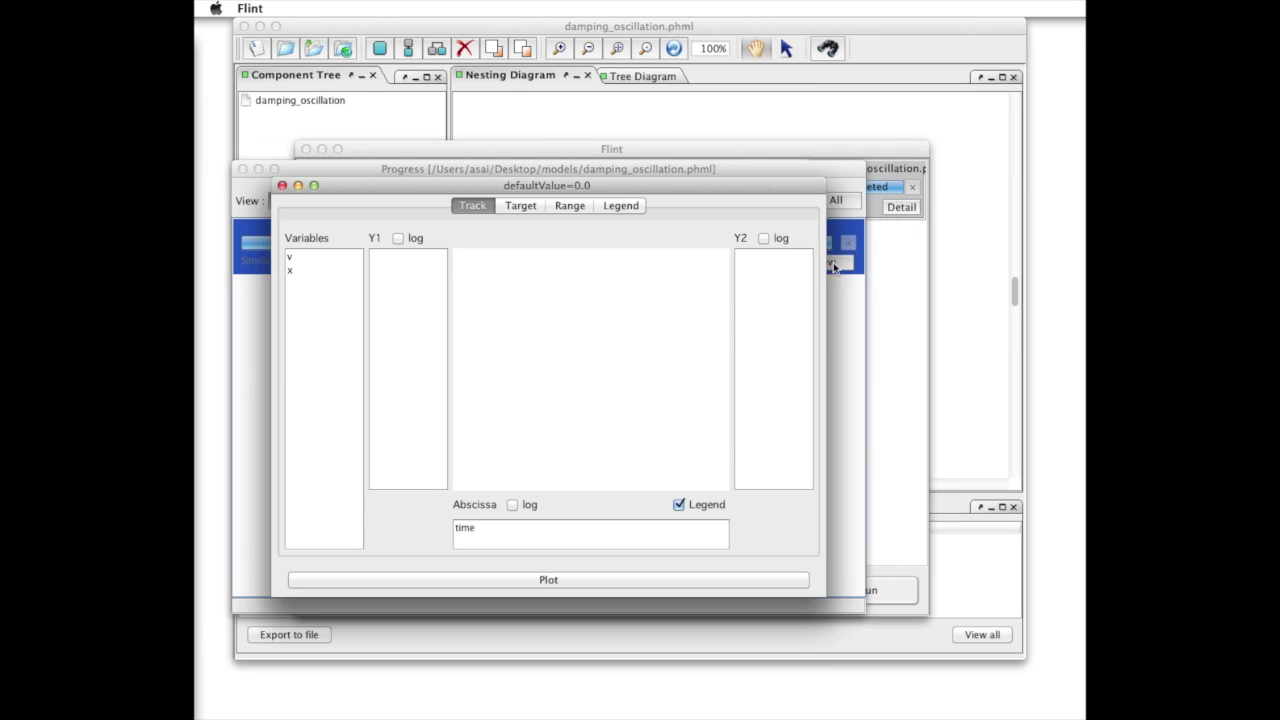
click(310, 272)
drag(310, 272, 392, 276)
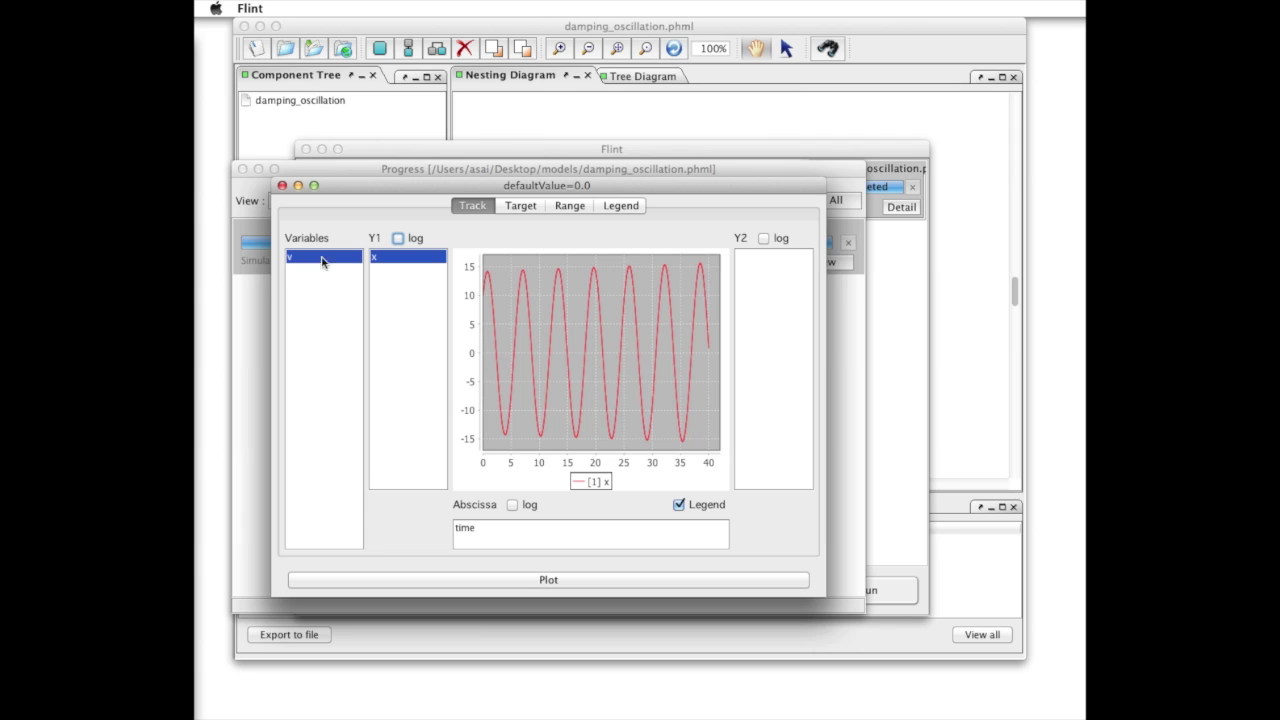
drag(323, 257, 399, 292)
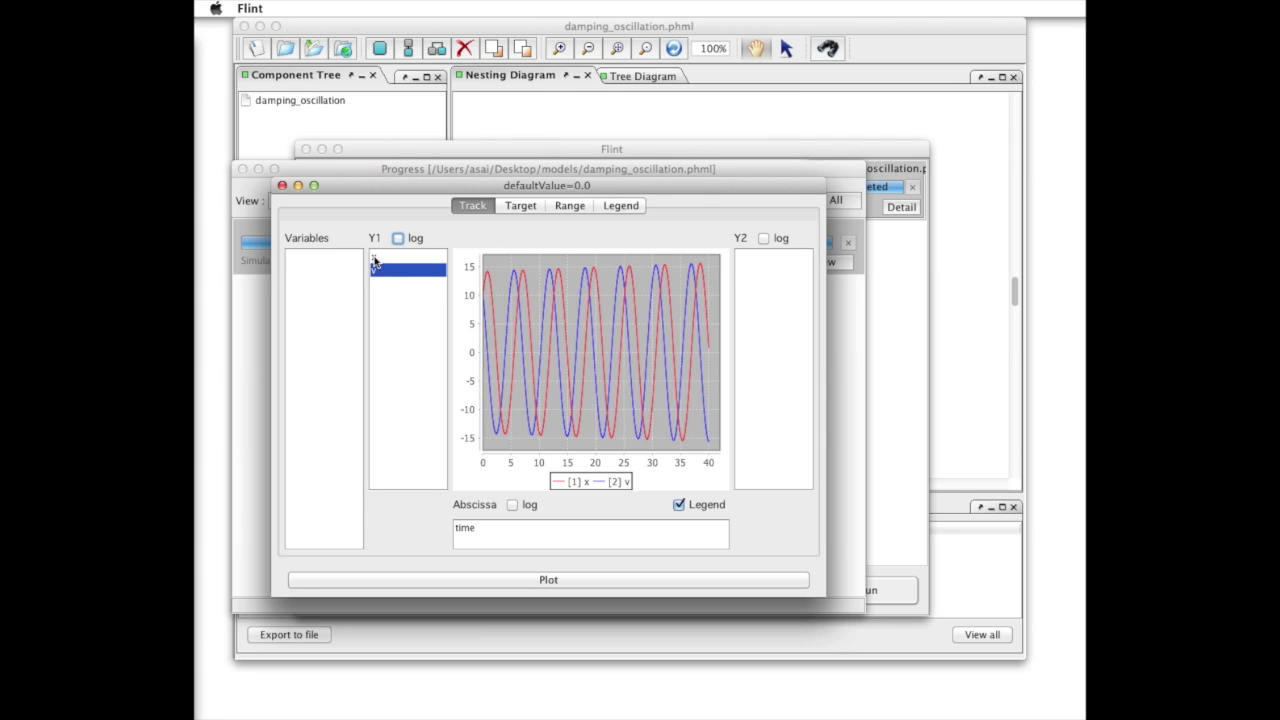
drag(373, 258, 510, 533)
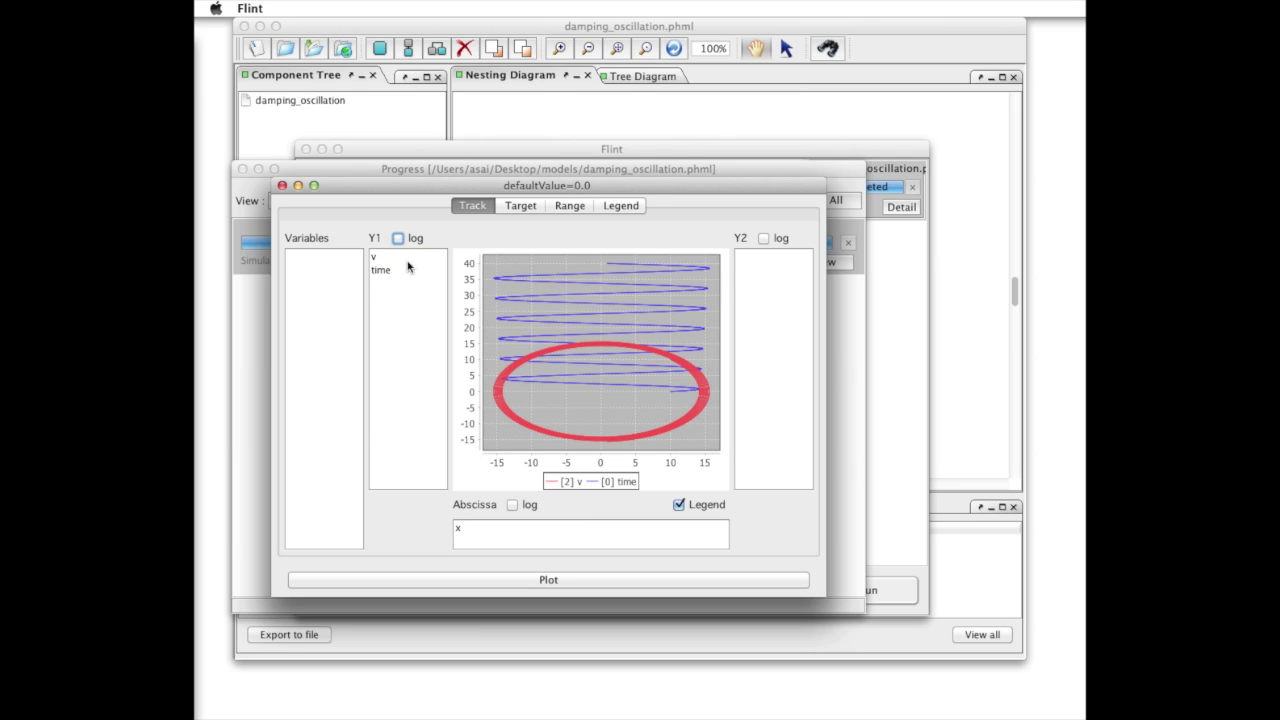
drag(389, 272, 346, 277)
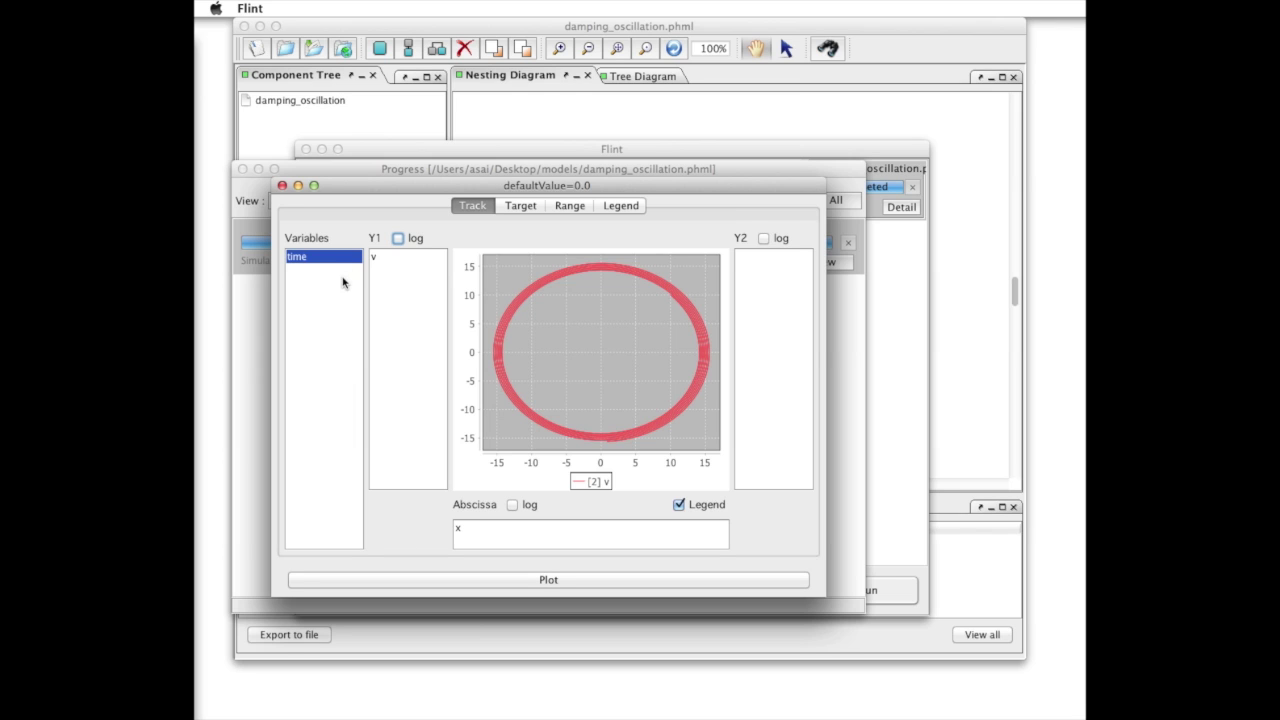
click(282, 187)
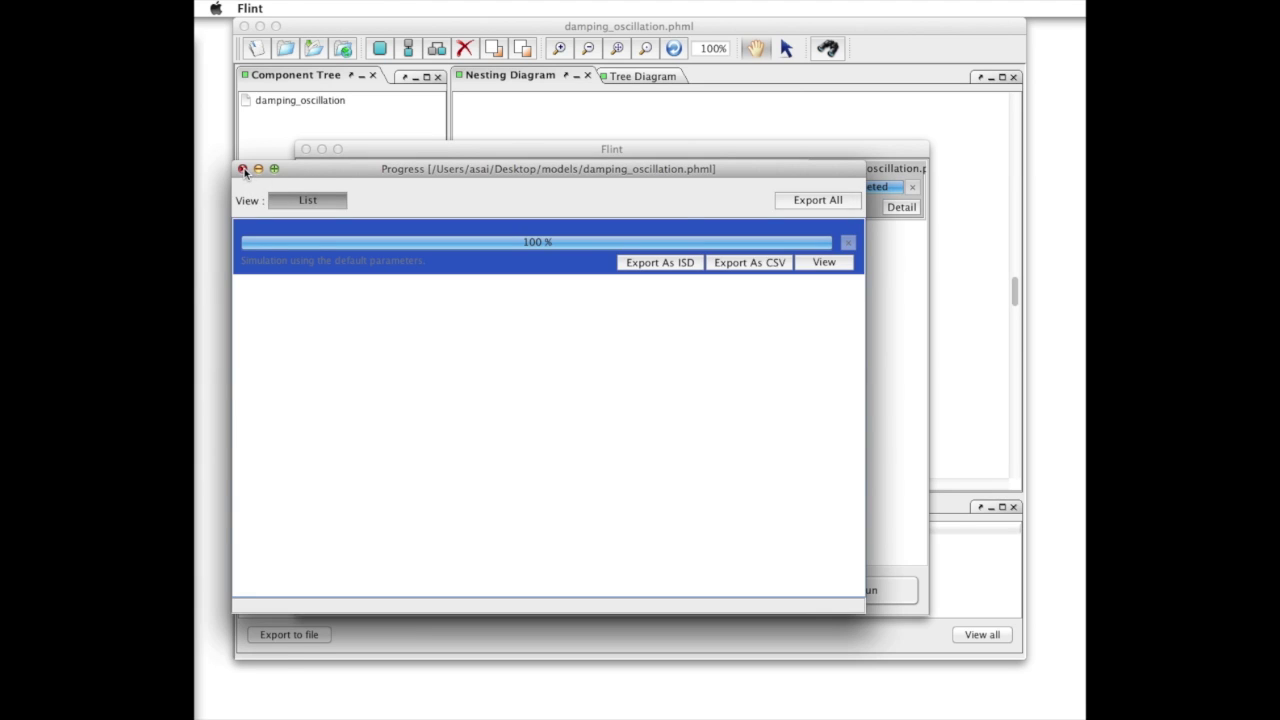
Step: Set the time step to 0.0001 ms with sampling every 20 steps, then rerun
click(243, 169)
click(445, 195)
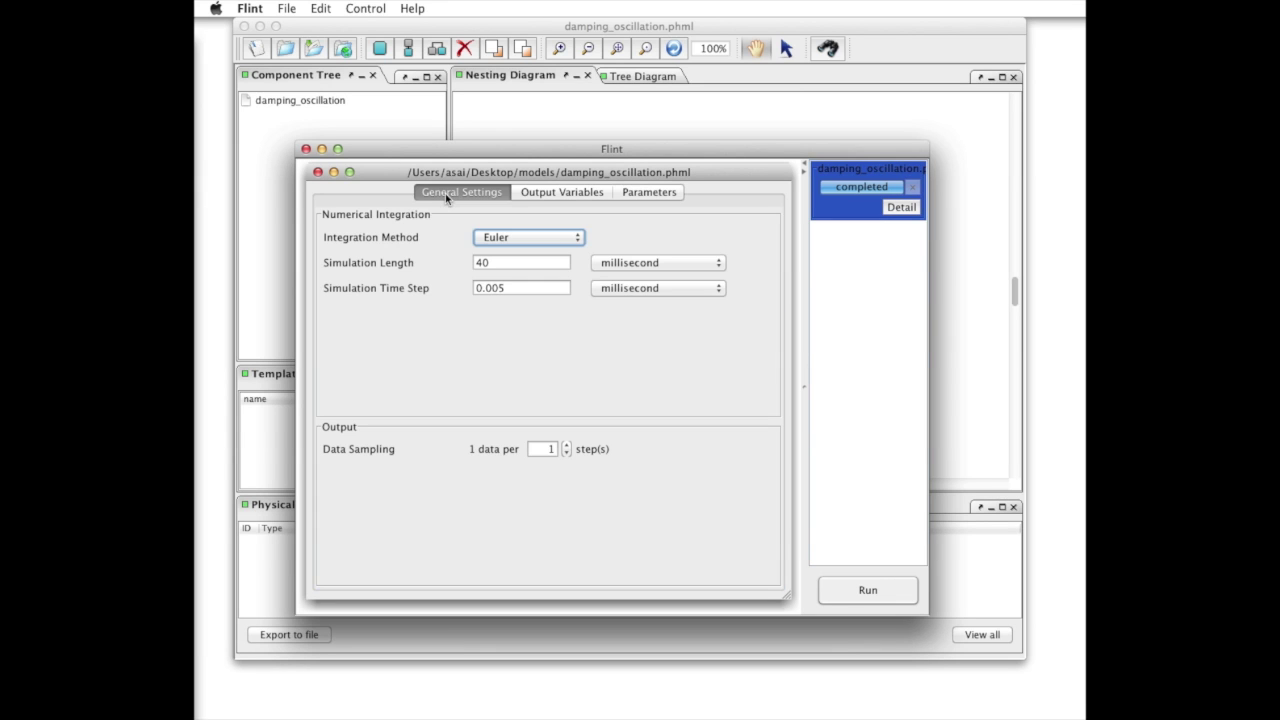
click(564, 284)
key(BackSpace)
key(BackSpace)
key(BackSpace)
text(0001)
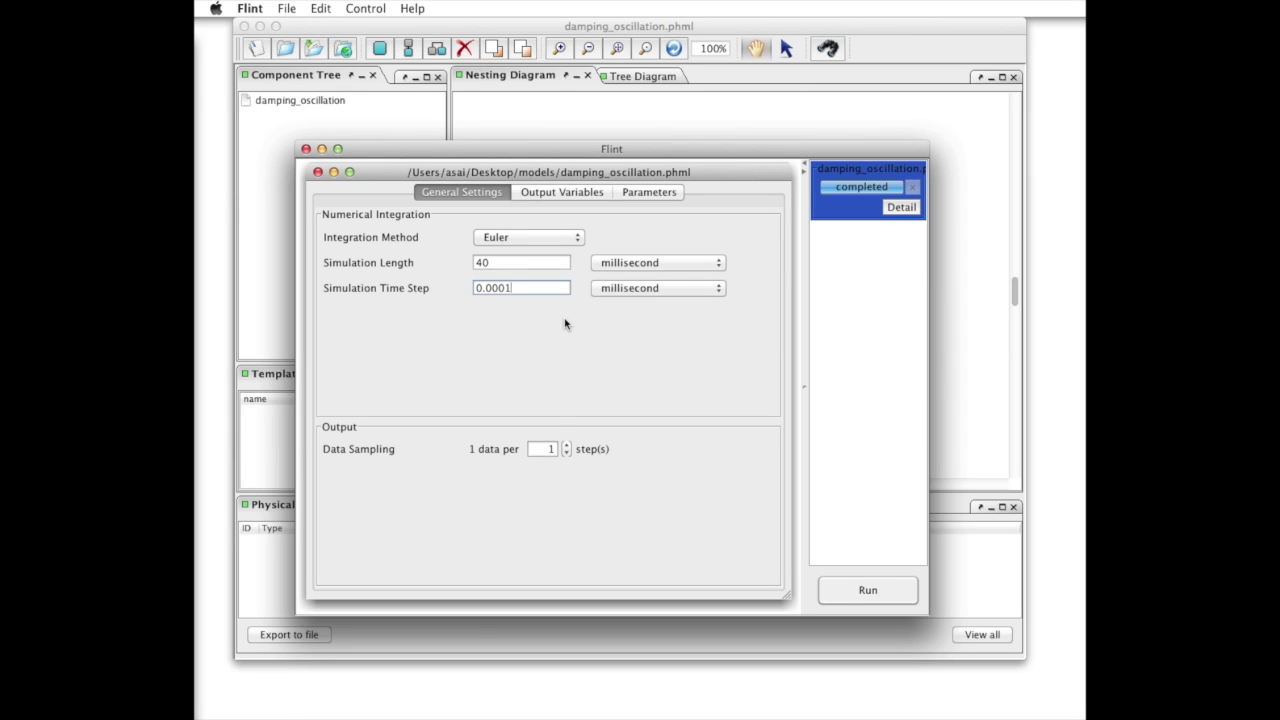
click(548, 450)
double_click(548, 450)
text(20)
click(867, 591)
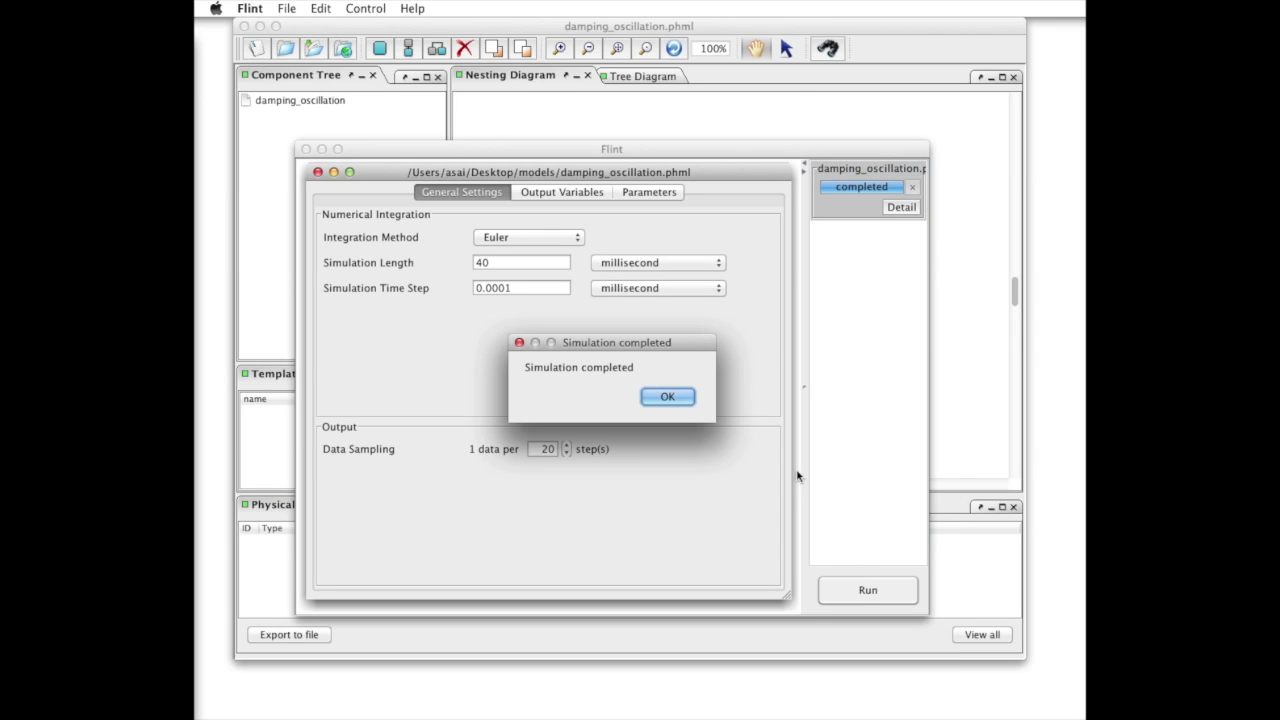
click(678, 397)
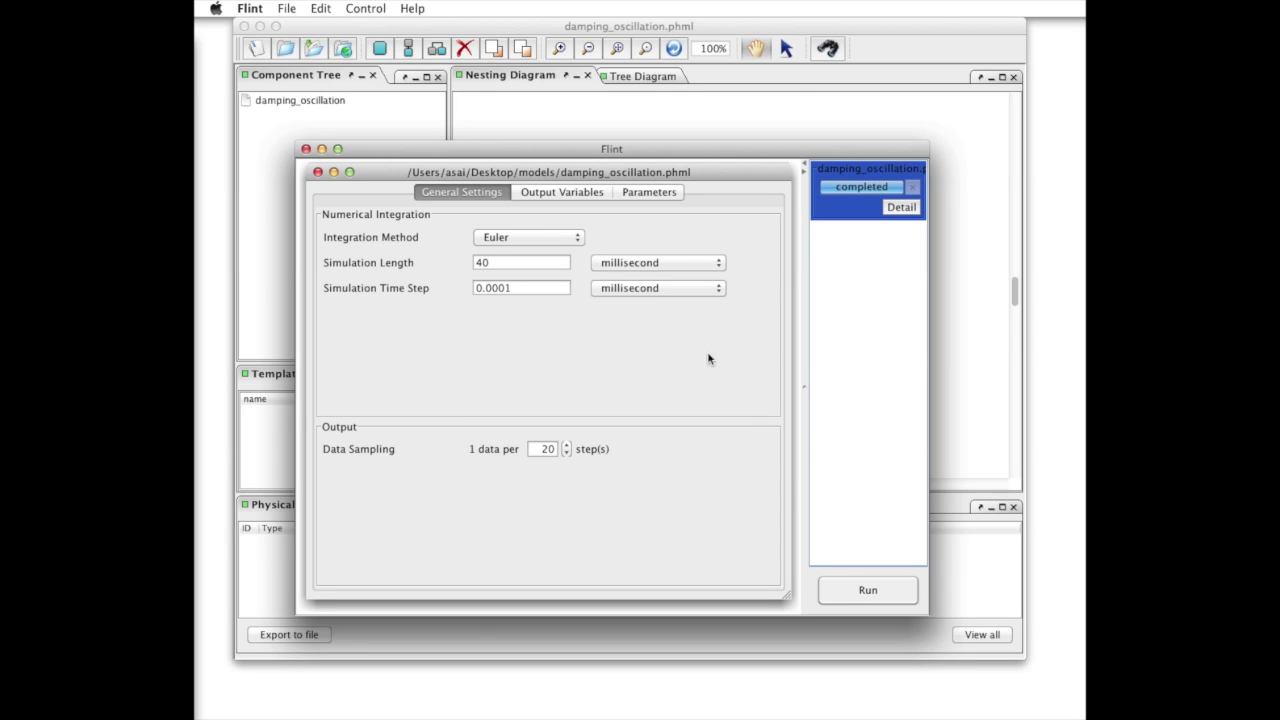
Step: Open the finer-step run's results plot and add v to it
click(905, 207)
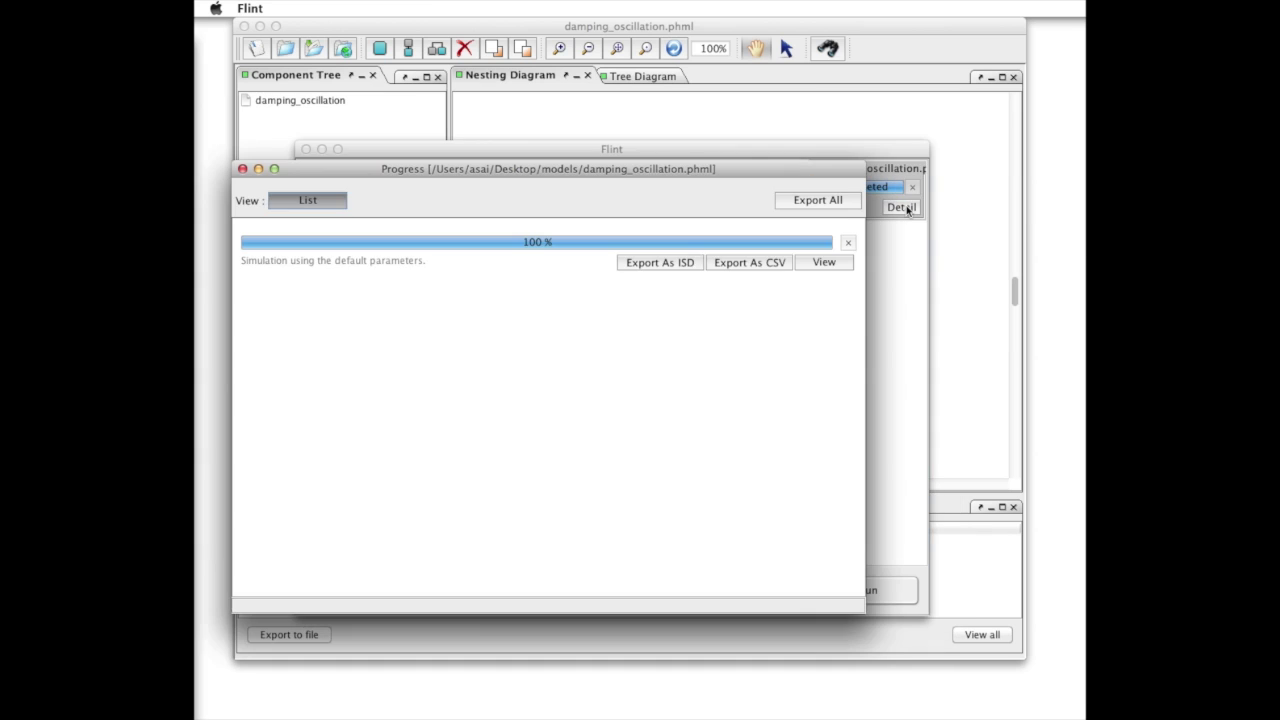
click(836, 263)
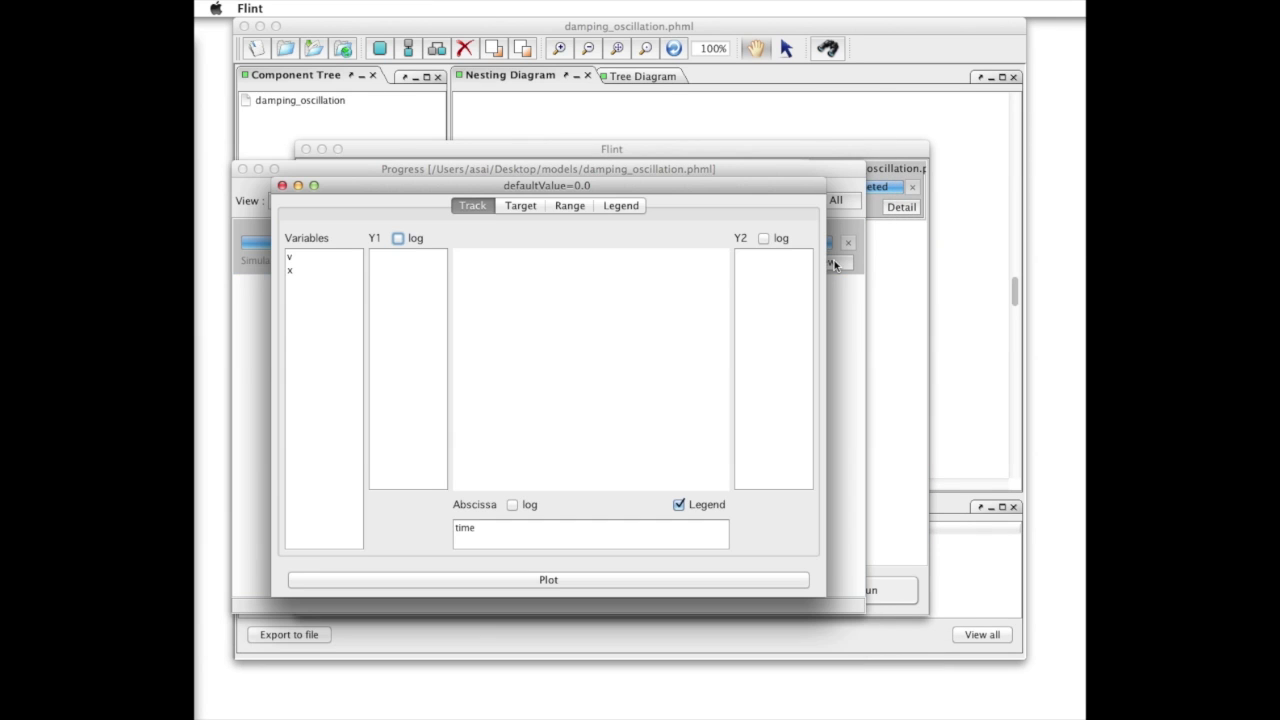
drag(332, 259, 480, 531)
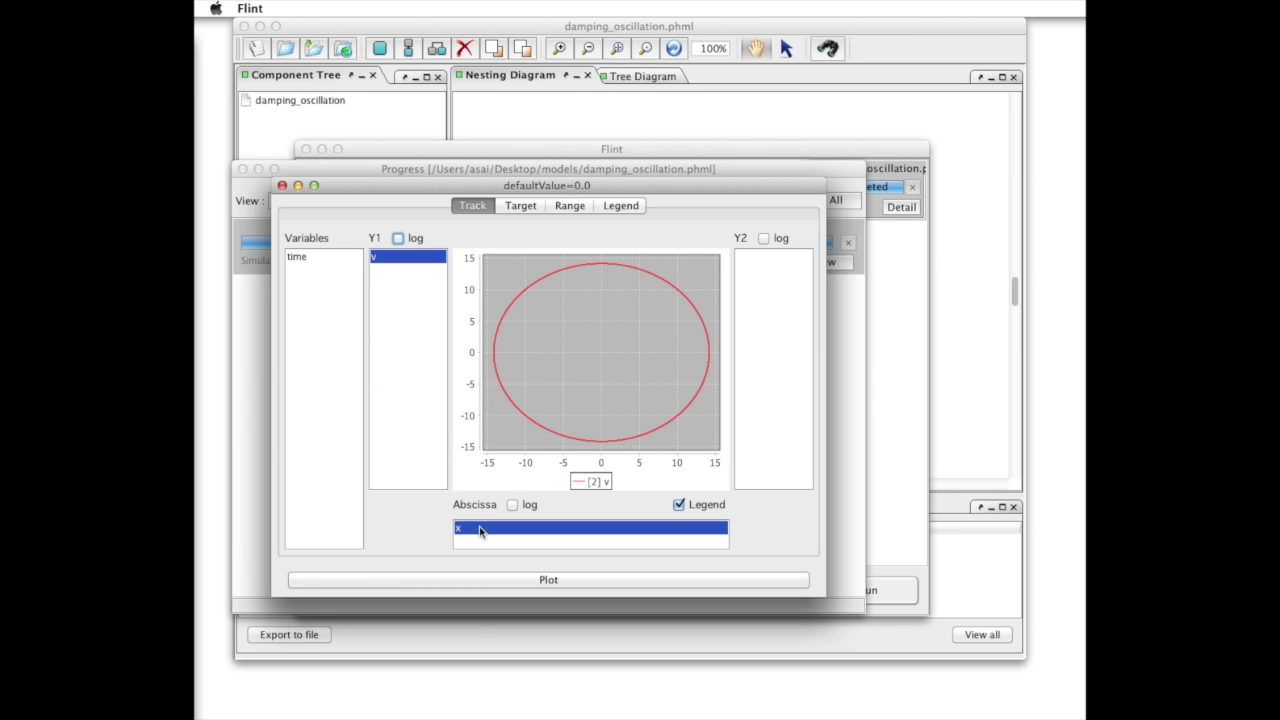